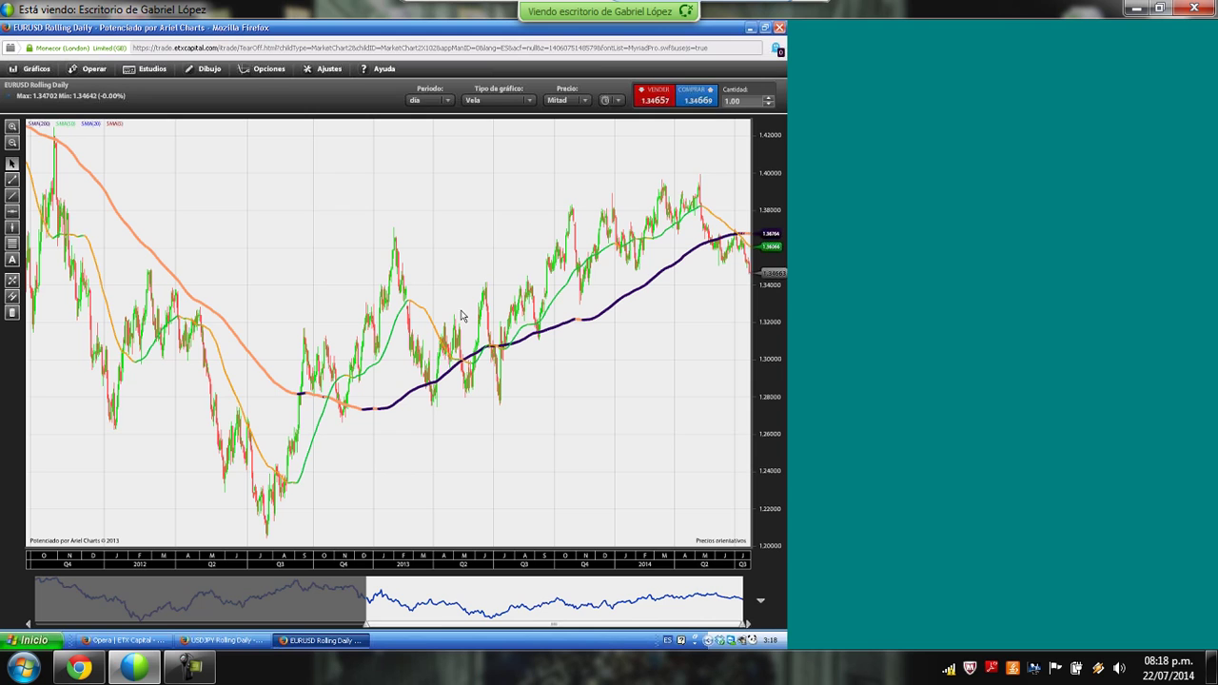
Review the USDJPY chart, the Bloomberg and Investing.com home pages, and the ETX TraderPro account page
{"action": "left_click", "coordinate": [228, 640]}
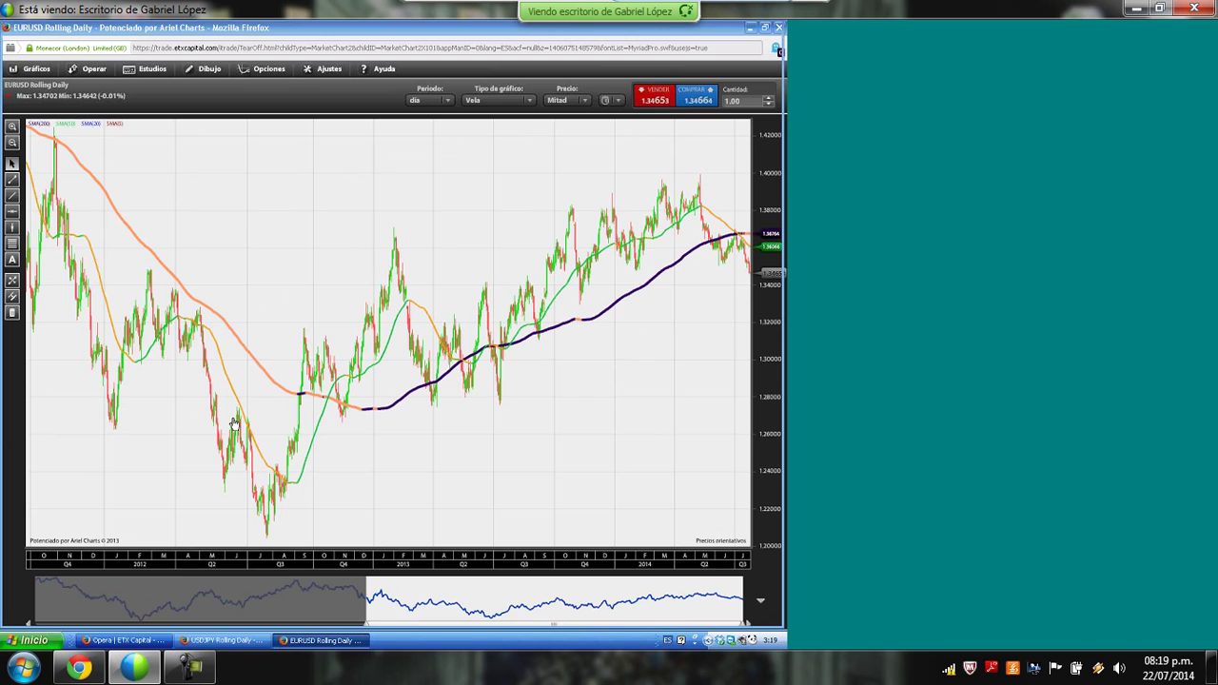
{"action": "key", "text": "alt+Tab"}
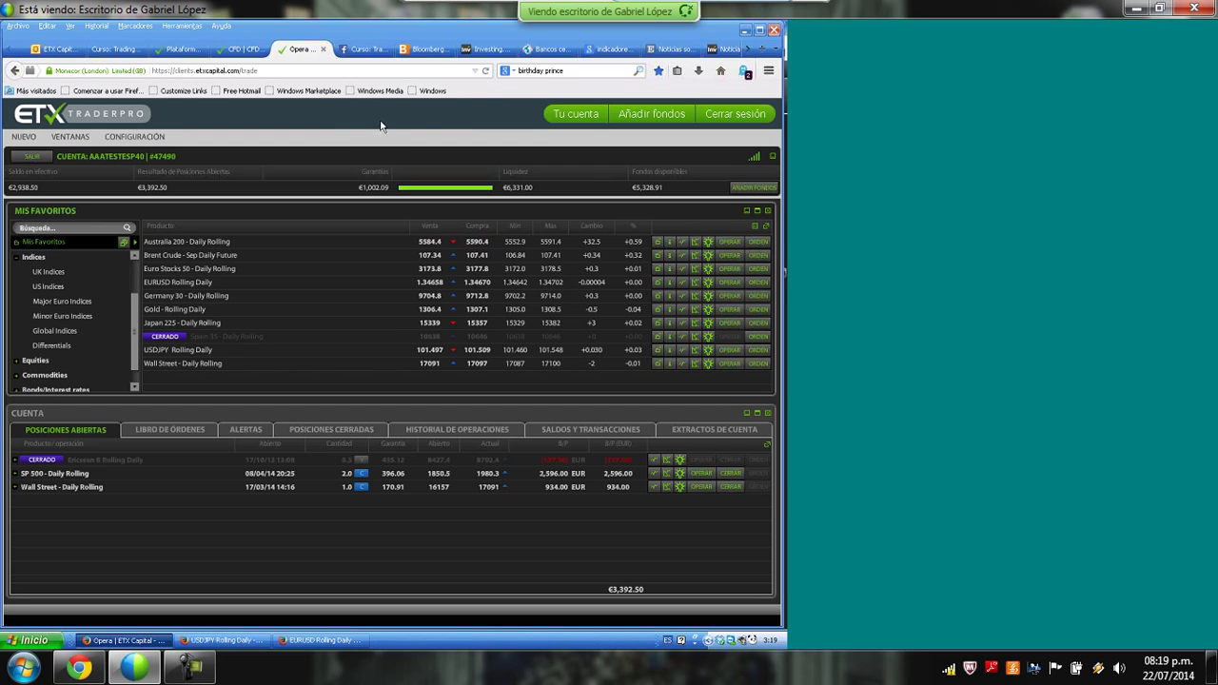
{"action": "left_click", "coordinate": [433, 51]}
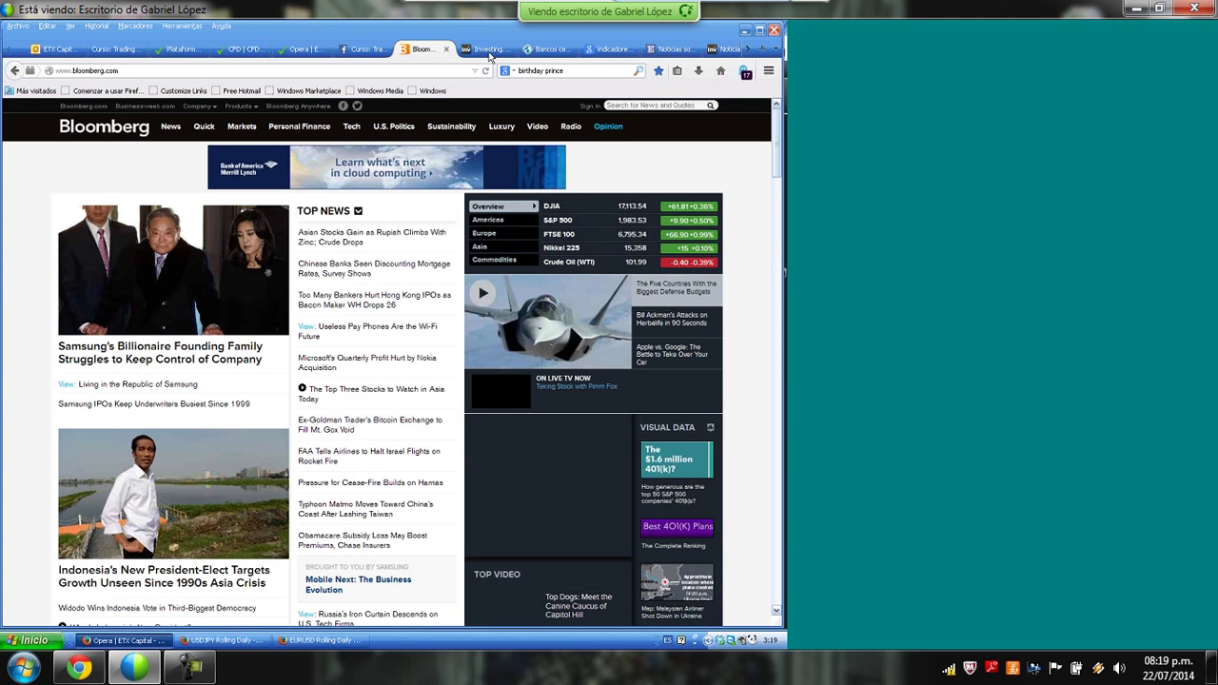
{"action": "left_click", "coordinate": [488, 51]}
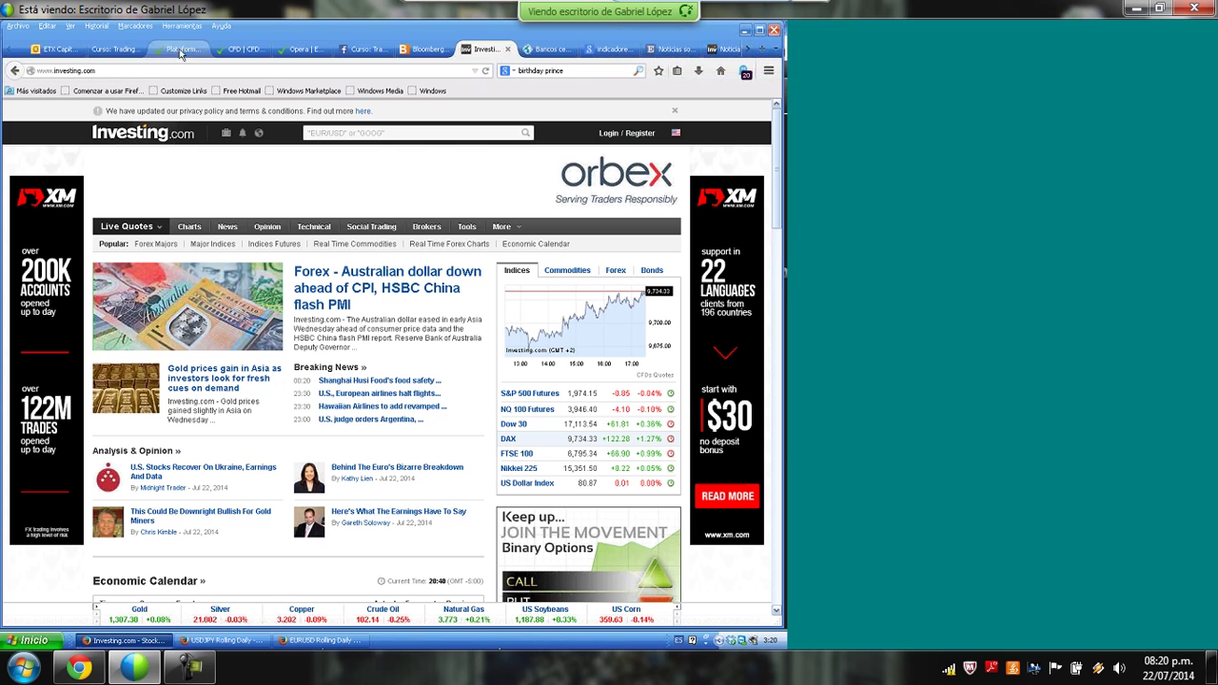
{"action": "left_click", "coordinate": [296, 49]}
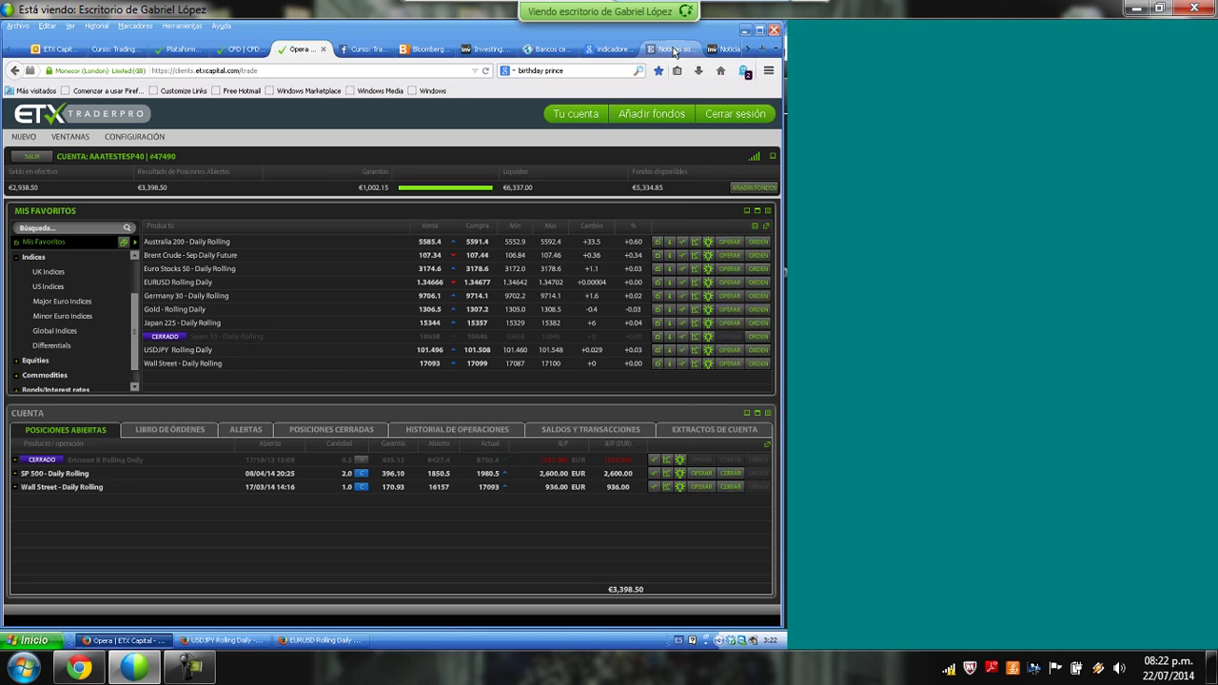
Look over El País's economic indicators page and its sports article on Real Madrid's new signing
{"action": "left_click", "coordinate": [675, 49]}
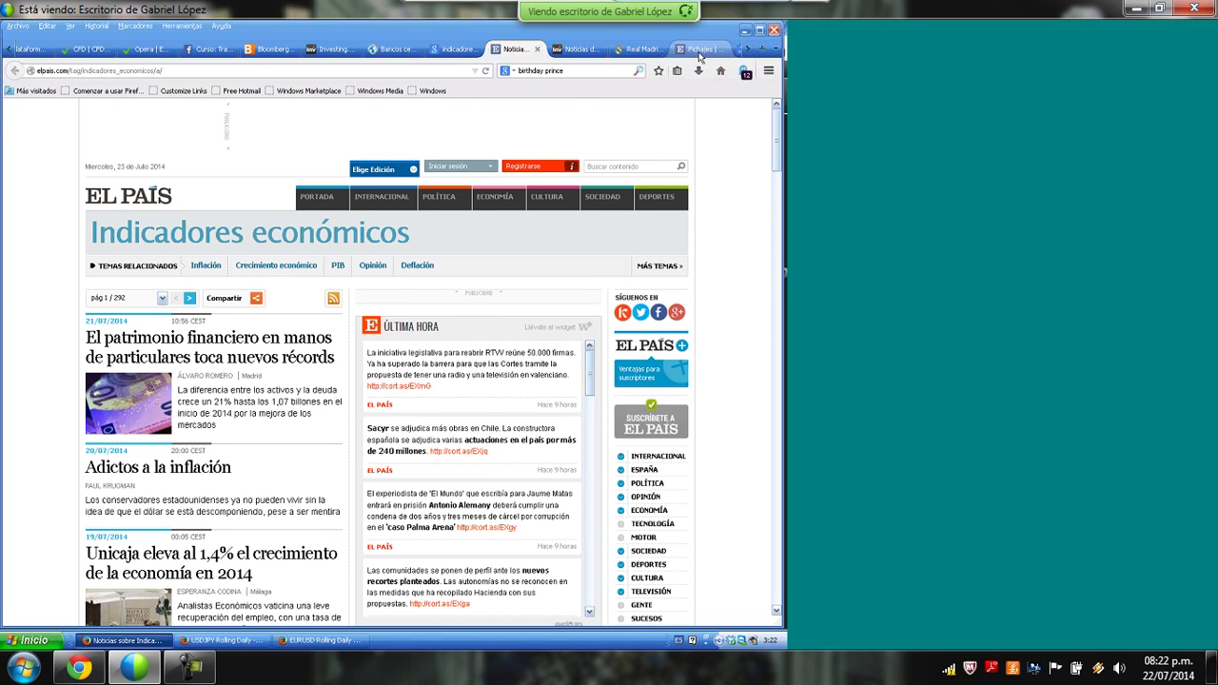
{"action": "left_click", "coordinate": [700, 53]}
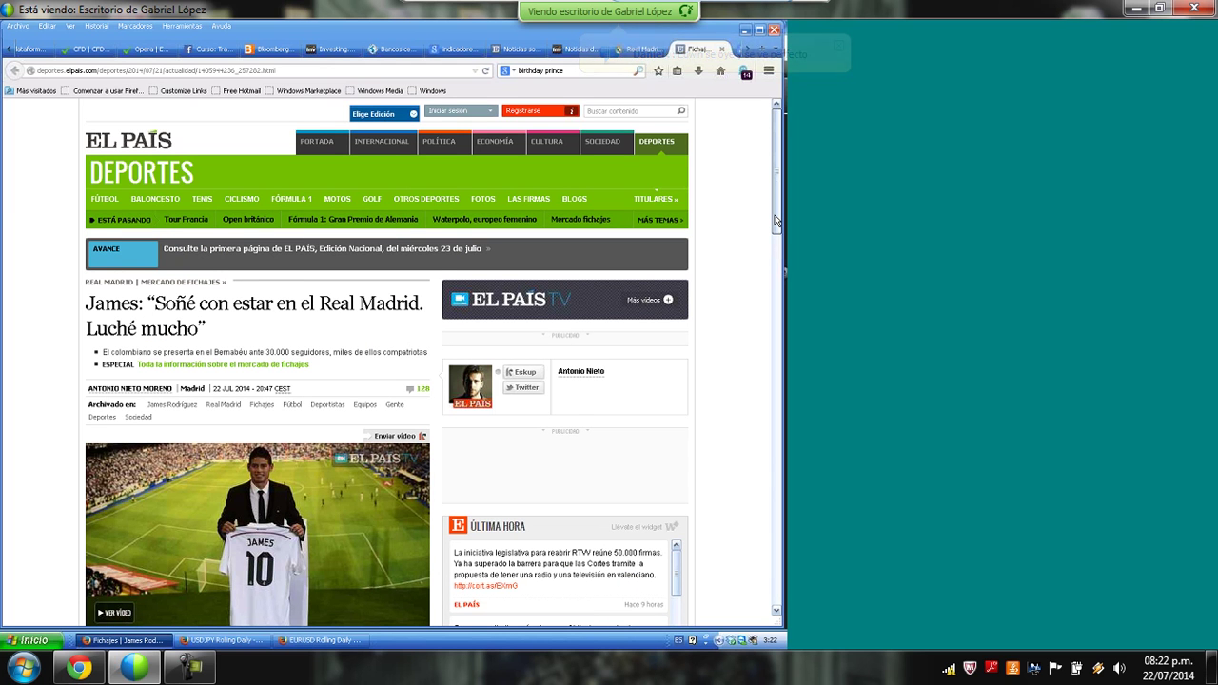
{"action": "scroll", "coordinate": [776, 221], "scroll_direction": "down", "scroll_amount": 1}
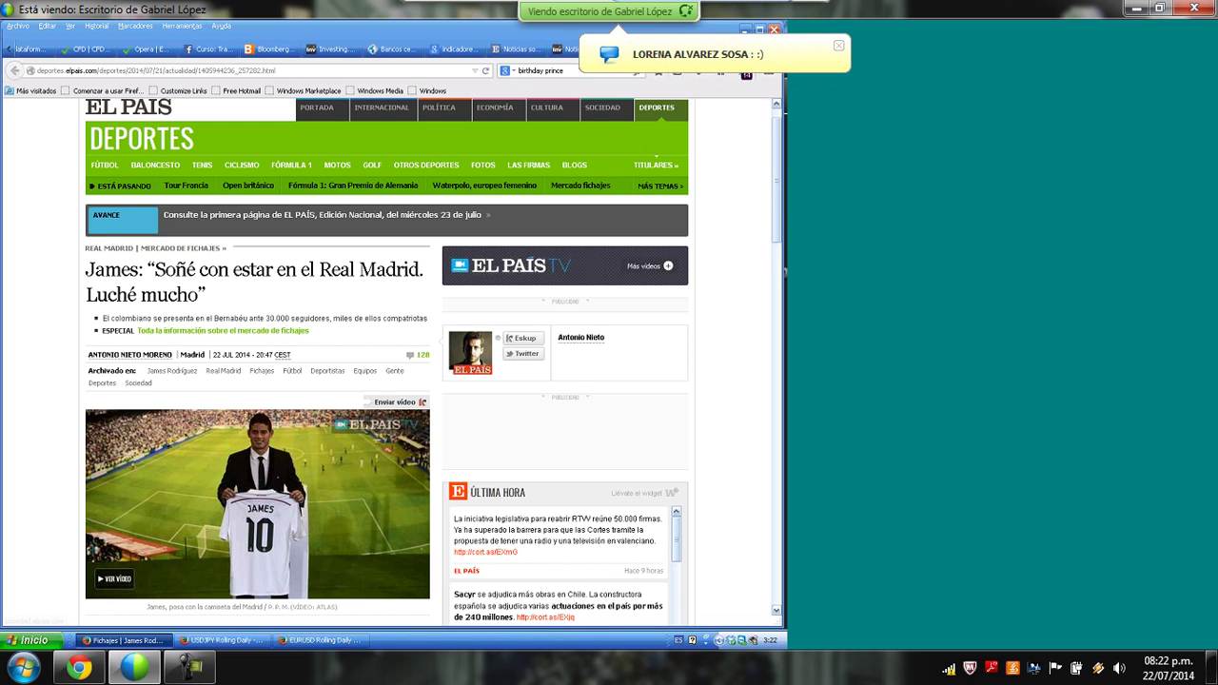
{"action": "left_click", "coordinate": [322, 496]}
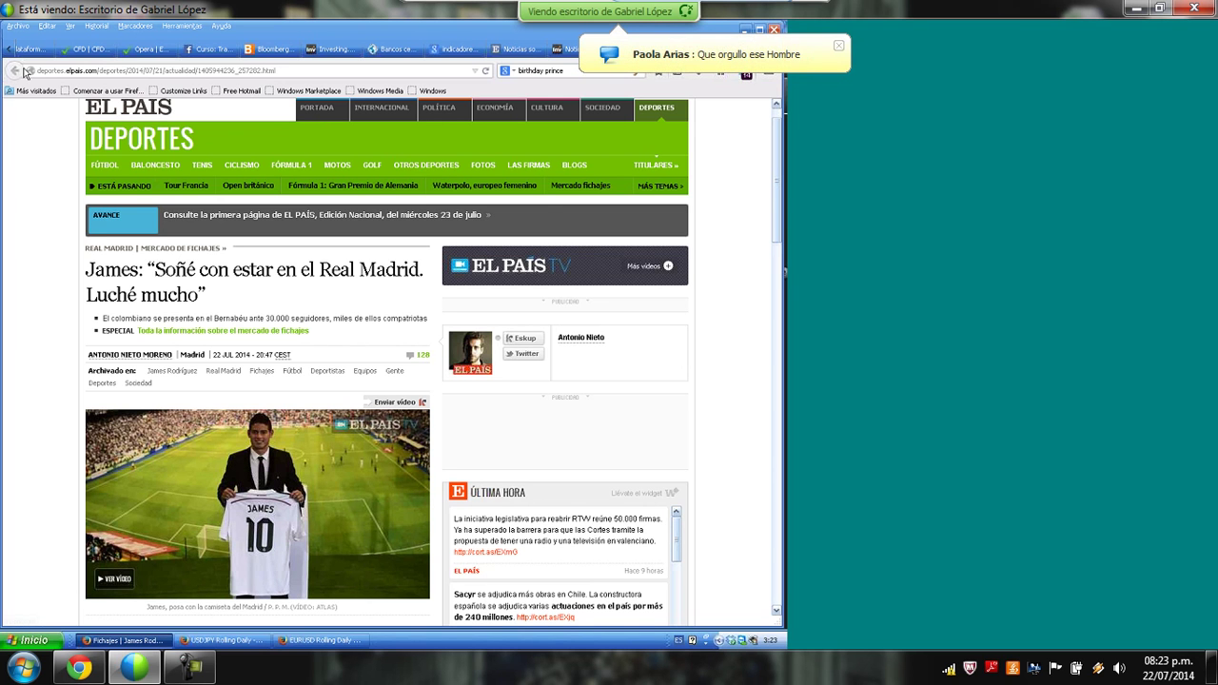
Examine the ETX account page and compare the 5-minute USDJPY chart with the daily EURUSD chart
{"action": "left_click", "coordinate": [138, 53]}
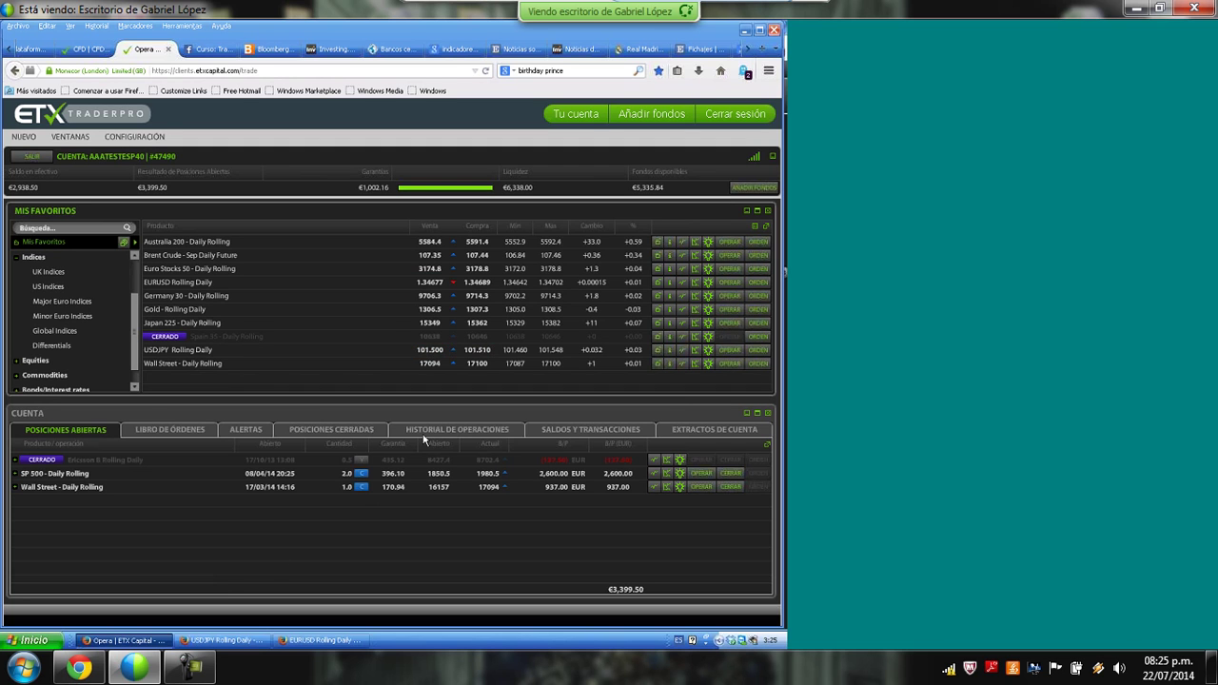
{"action": "left_click", "coordinate": [238, 642]}
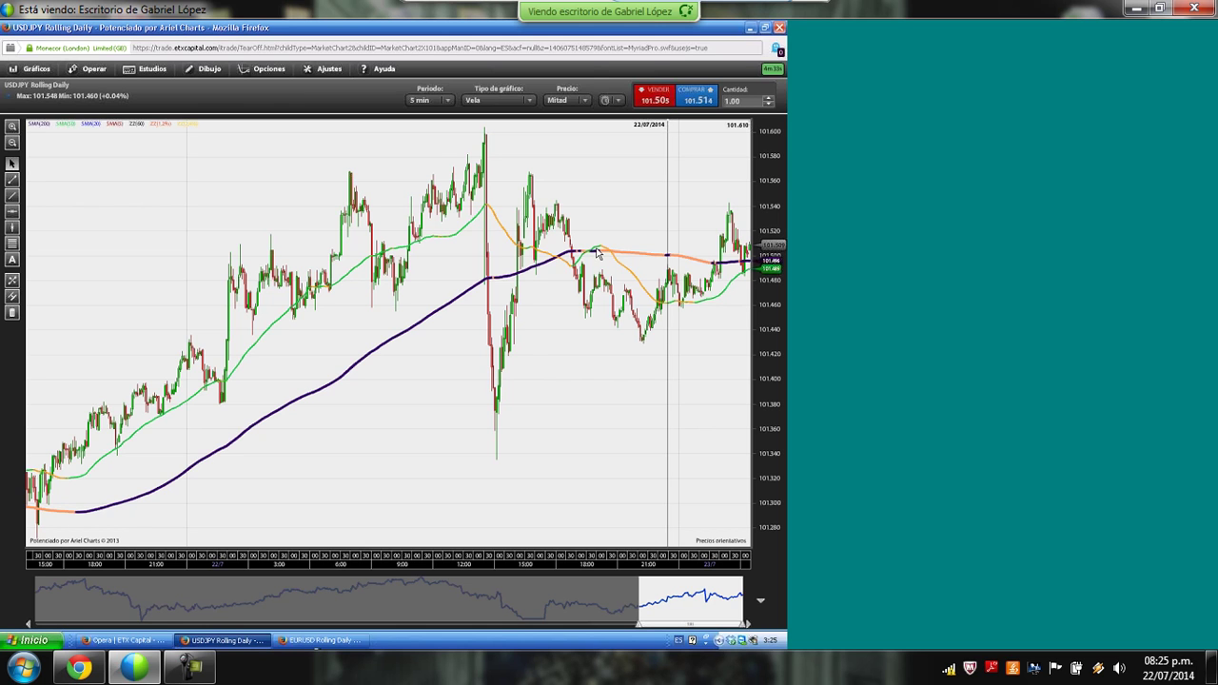
{"action": "left_click", "coordinate": [341, 641]}
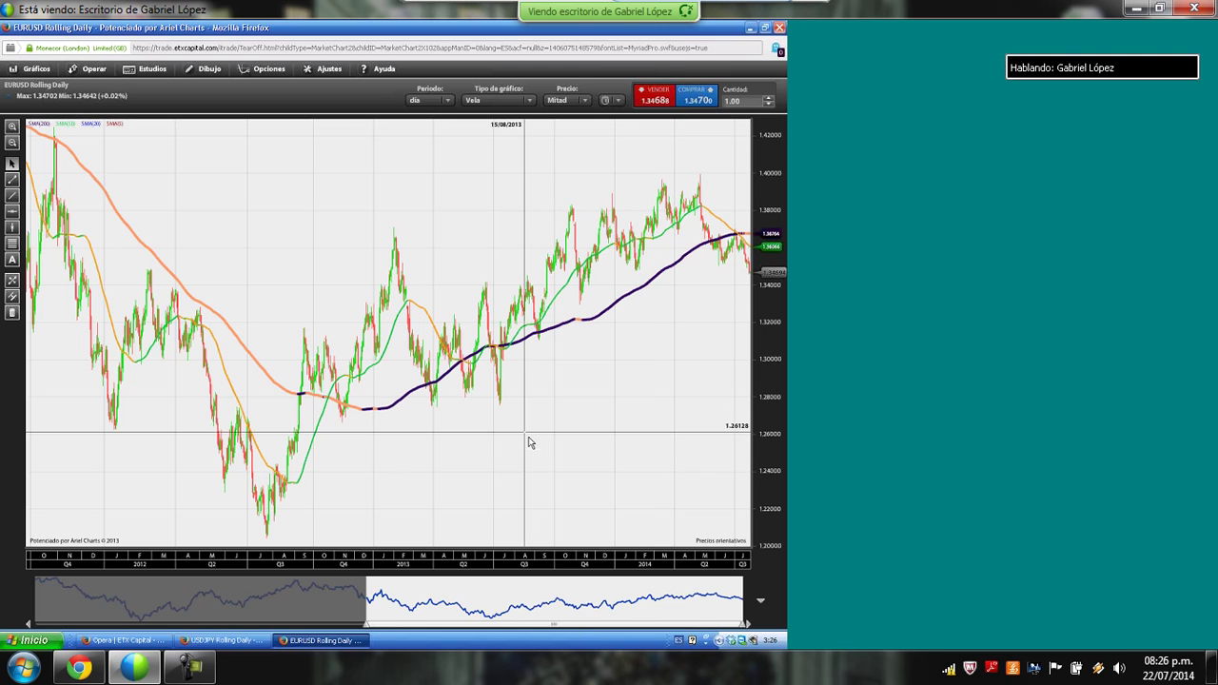
{"action": "left_click", "coordinate": [136, 643]}
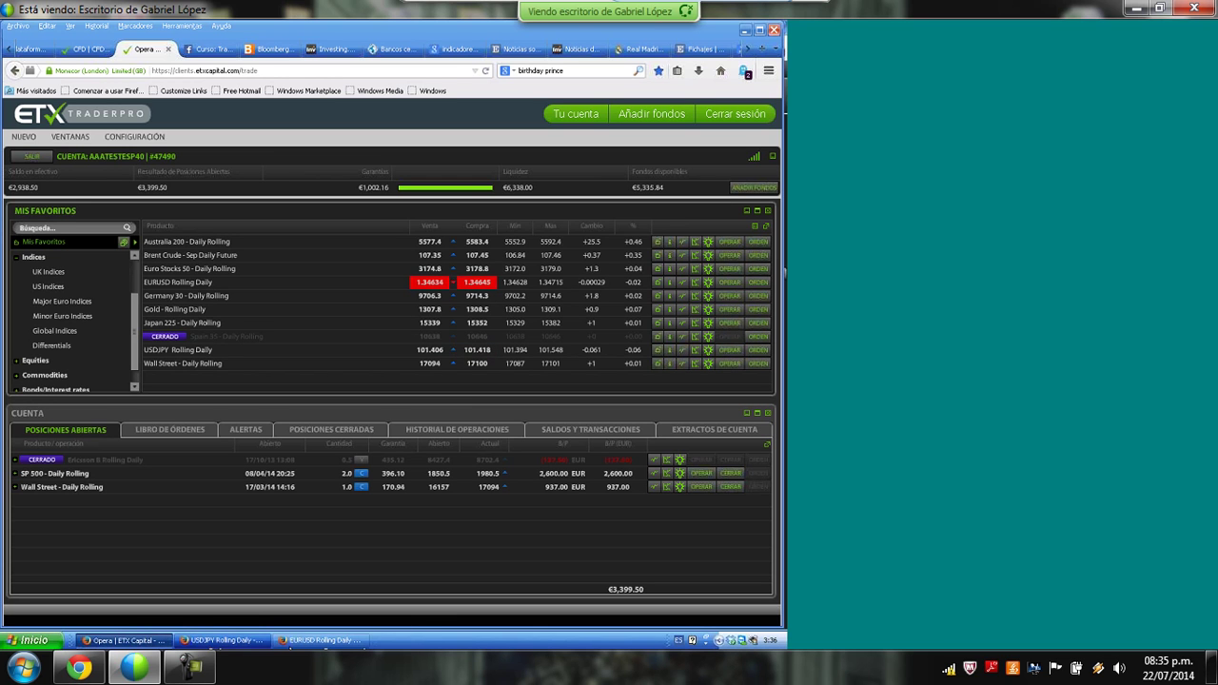
{"action": "left_click", "coordinate": [228, 645]}
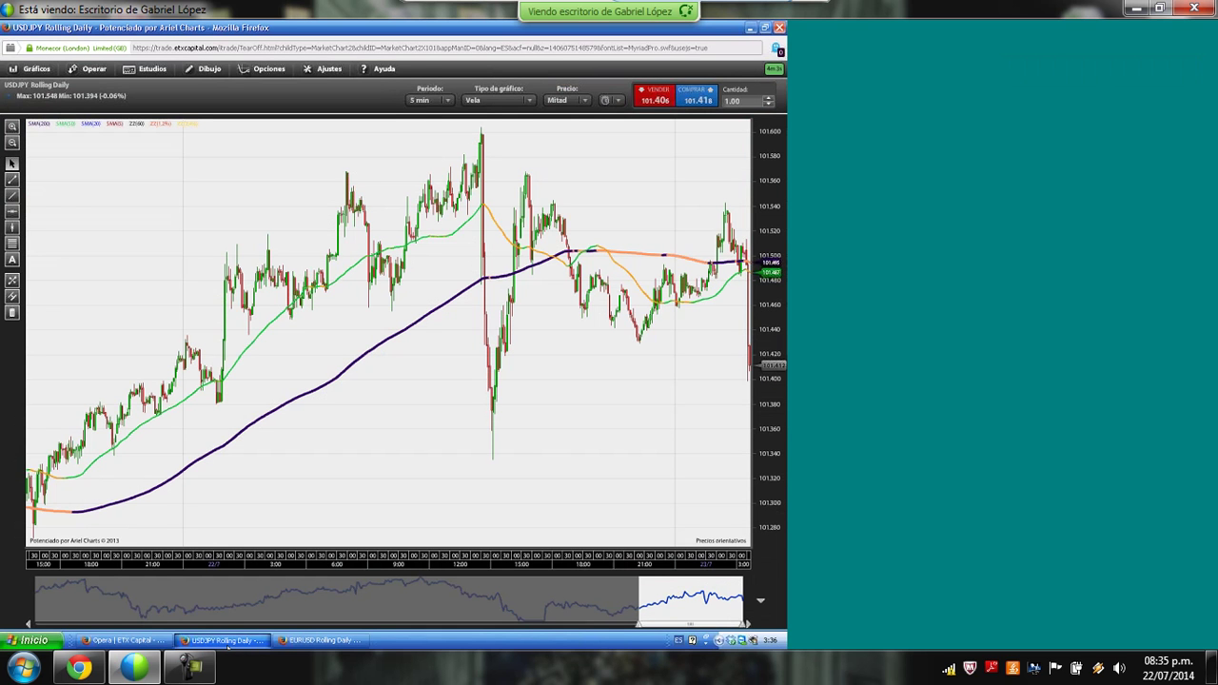
{"action": "left_click", "coordinate": [286, 640]}
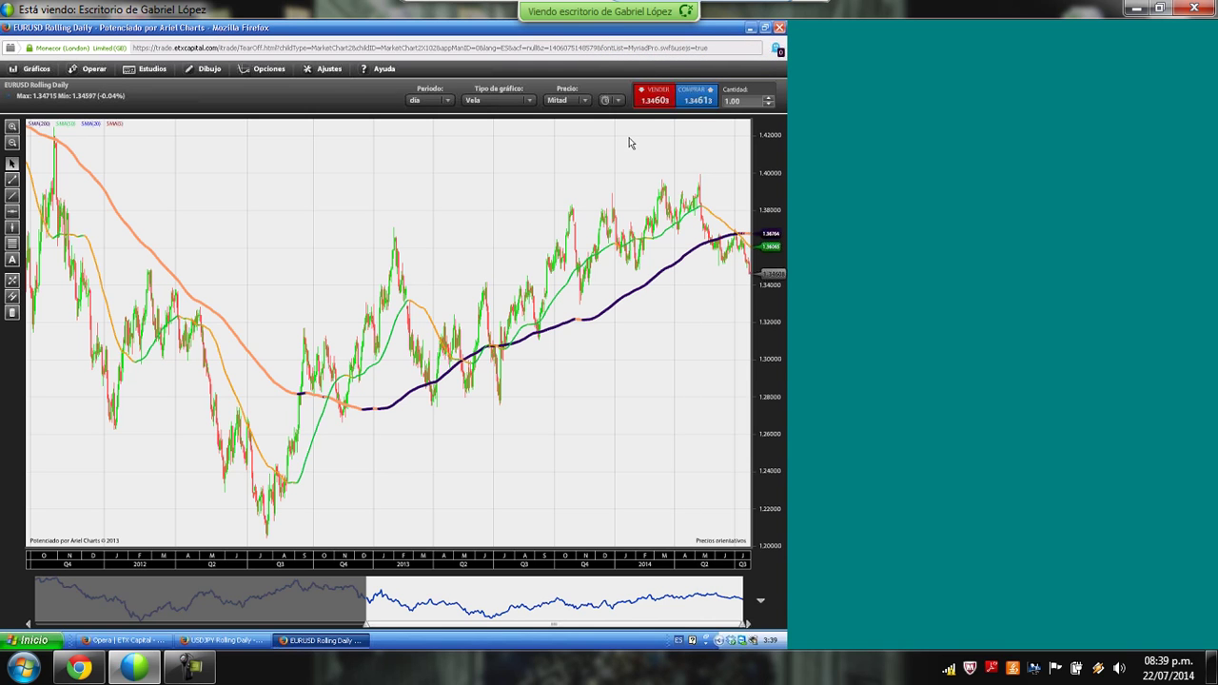
{"action": "left_click", "coordinate": [655, 103]}
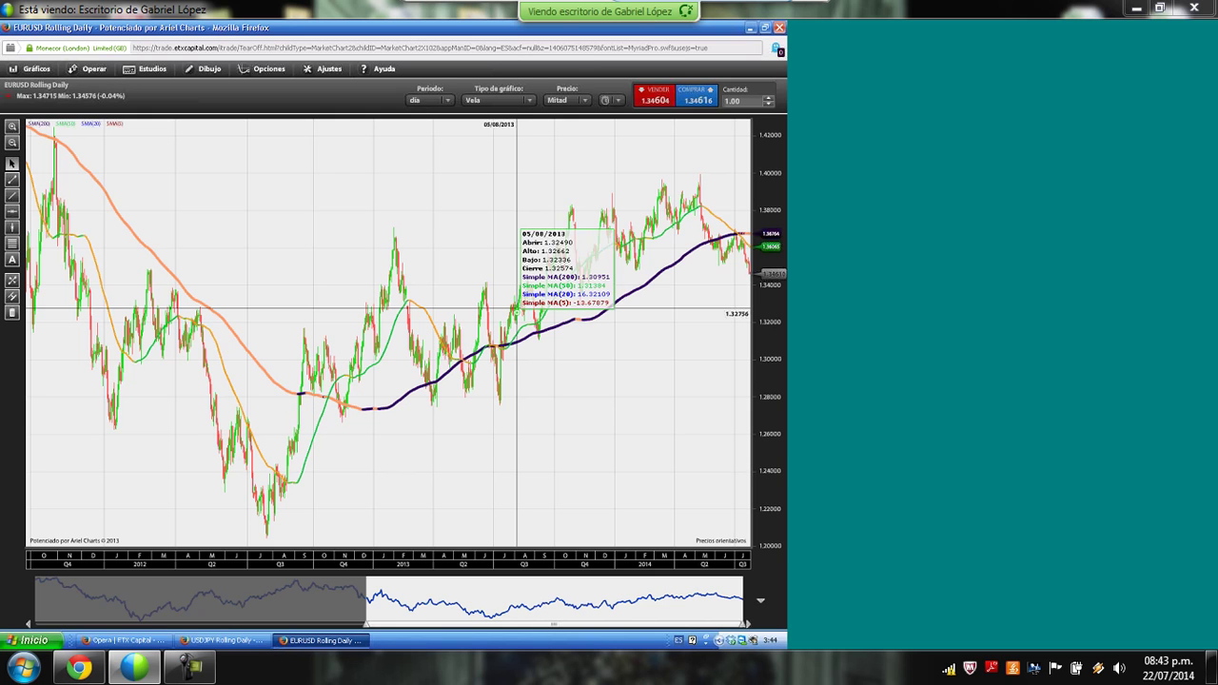
Recheck the favourites' quotes and open positions on the ETX page against the EURUSD and USDJPY charts
{"action": "left_click", "coordinate": [120, 645]}
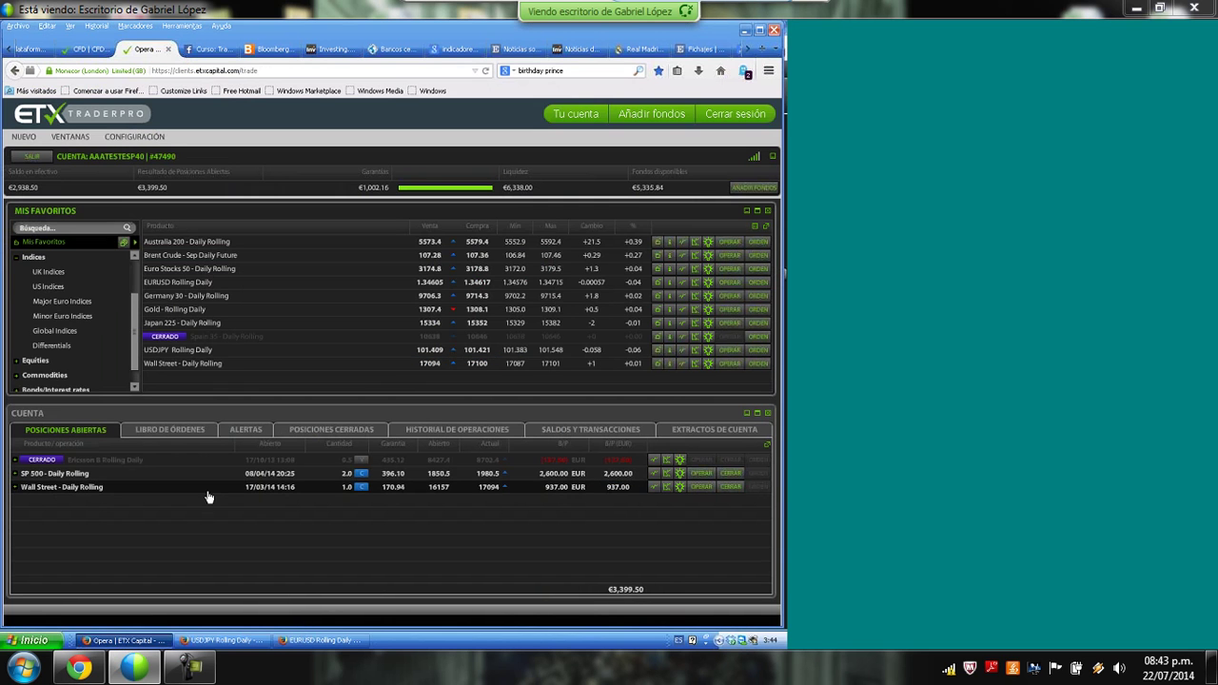
{"action": "key", "text": "alt+Tab"}
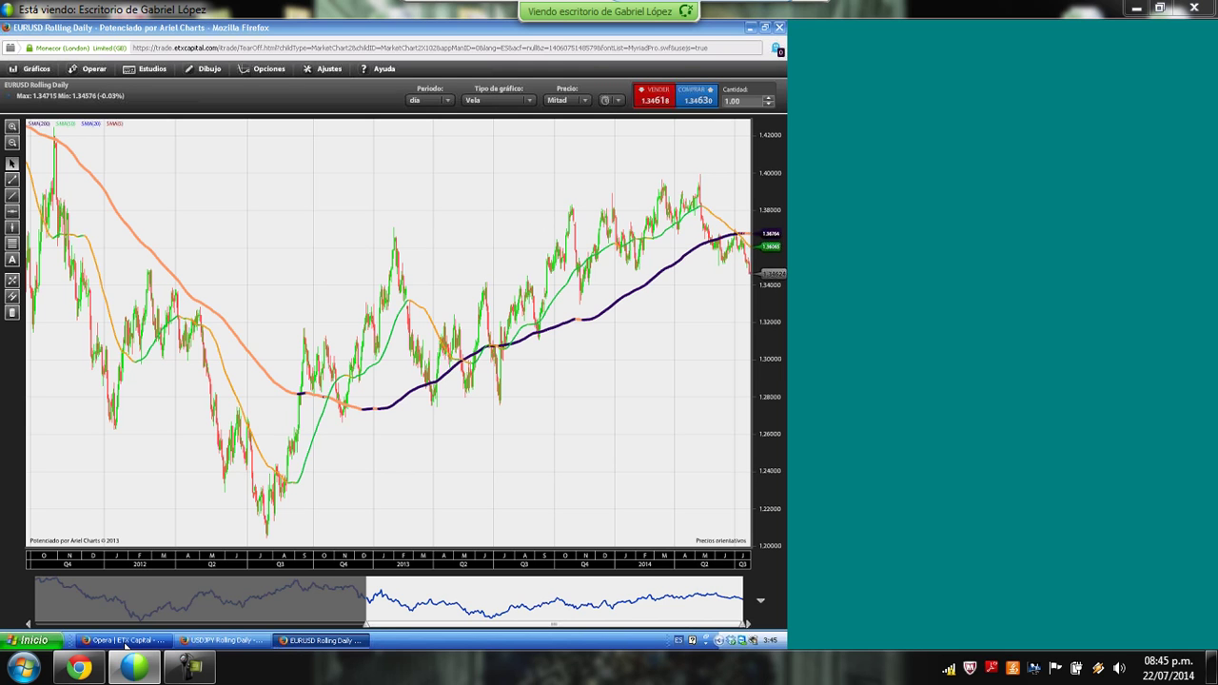
{"action": "left_click", "coordinate": [227, 637]}
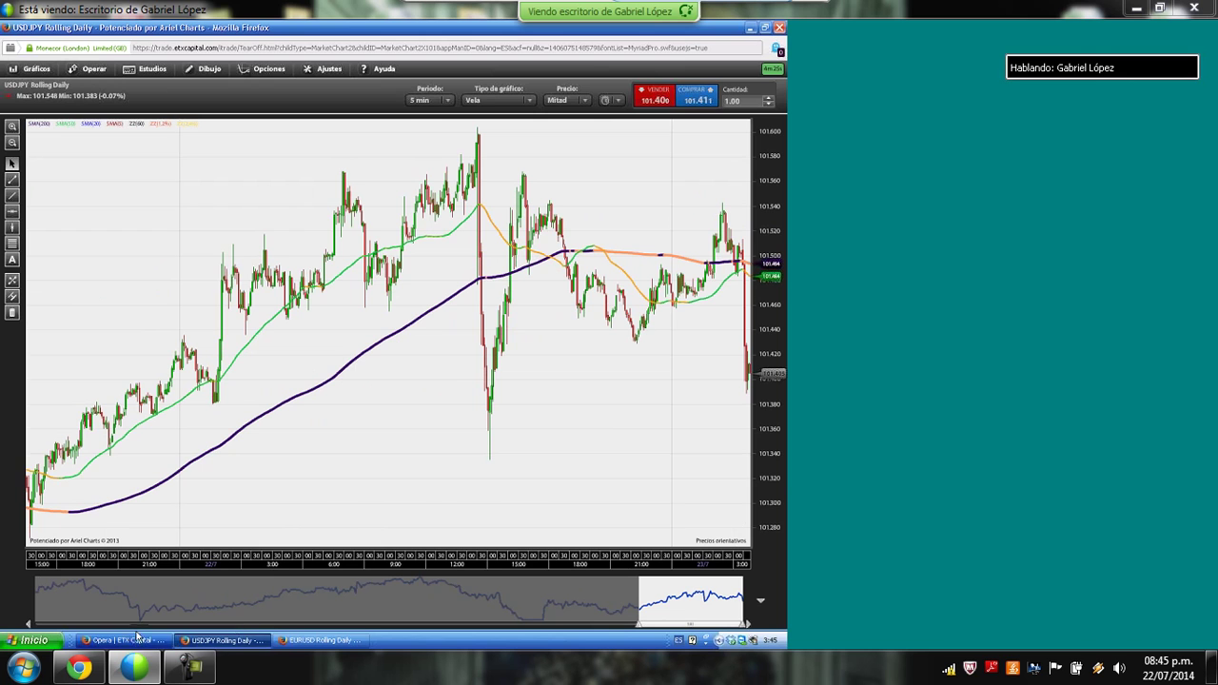
{"action": "left_click", "coordinate": [322, 640]}
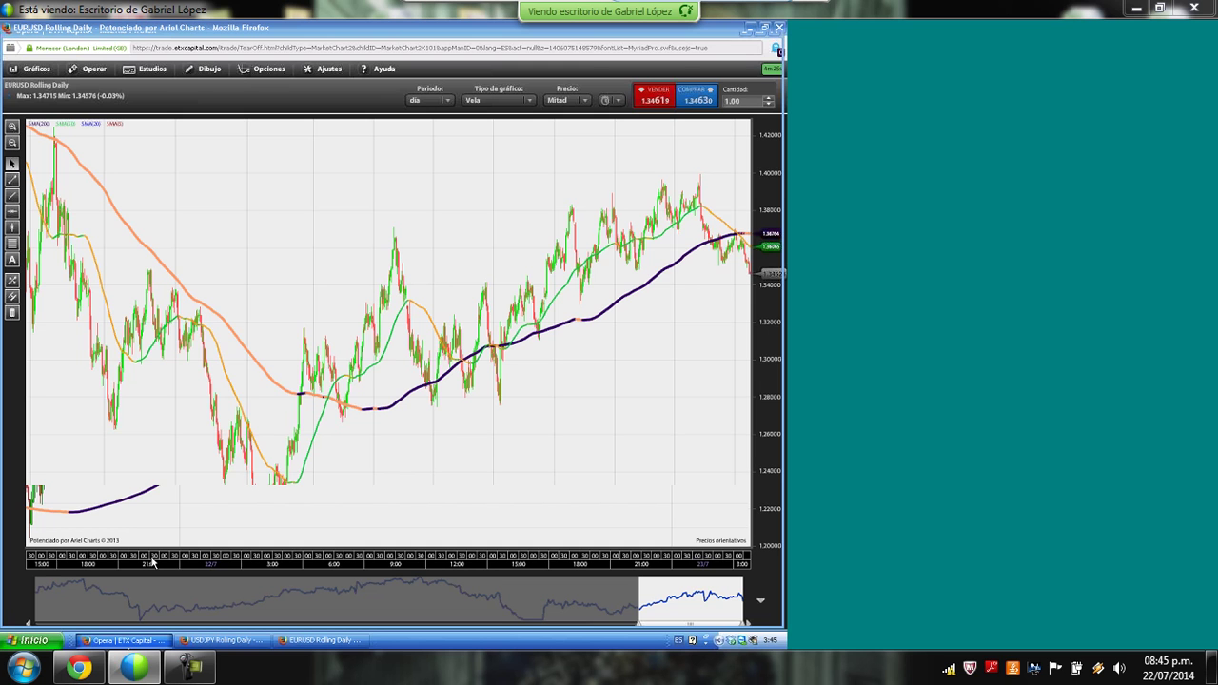
{"action": "key", "text": "alt+Tab"}
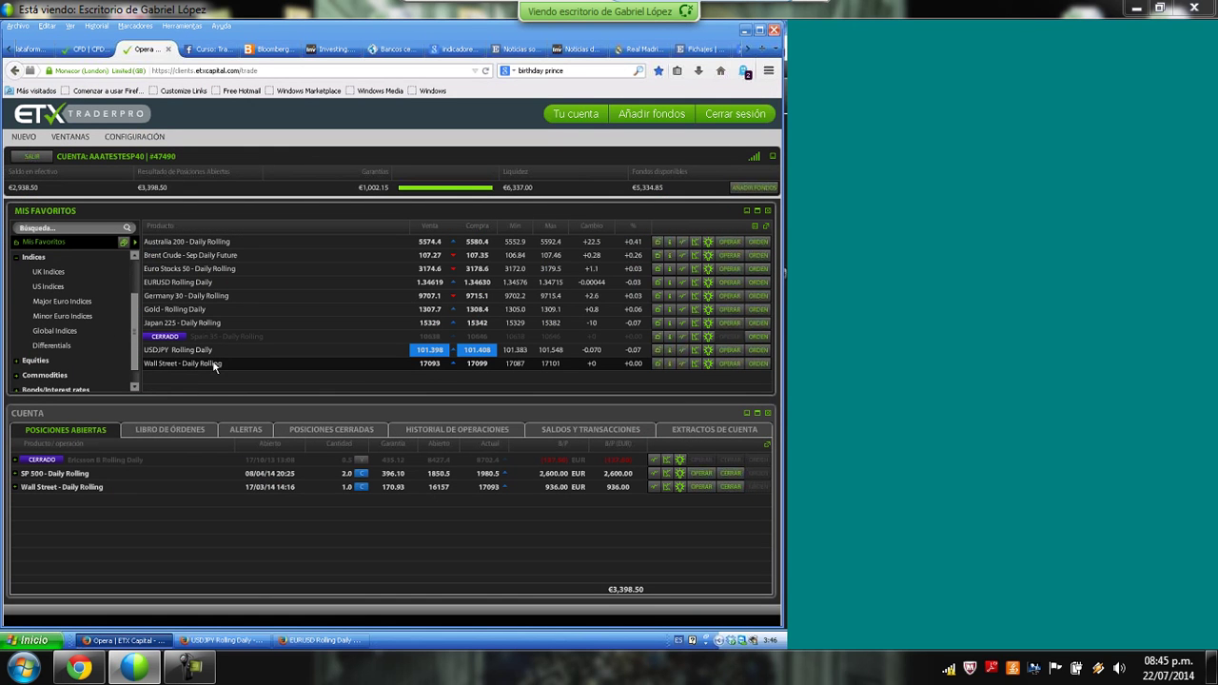
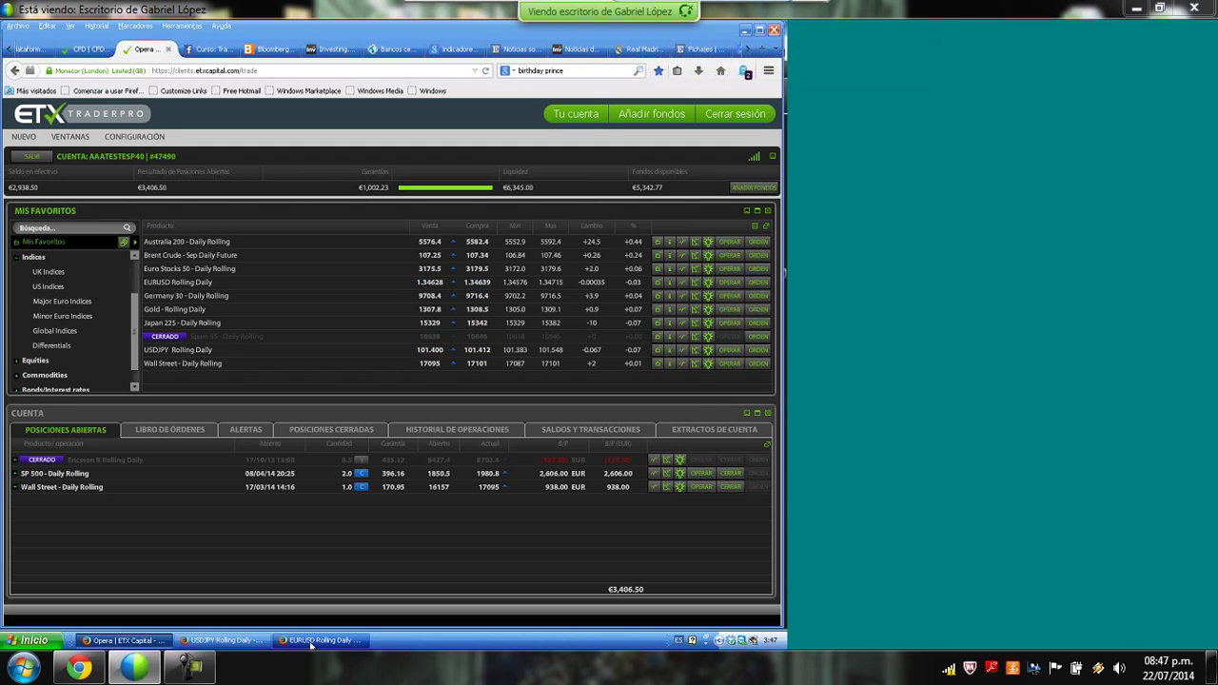
Open the USDJPY chart and set its period to weekly (semana)
{"action": "left_click", "coordinate": [204, 644]}
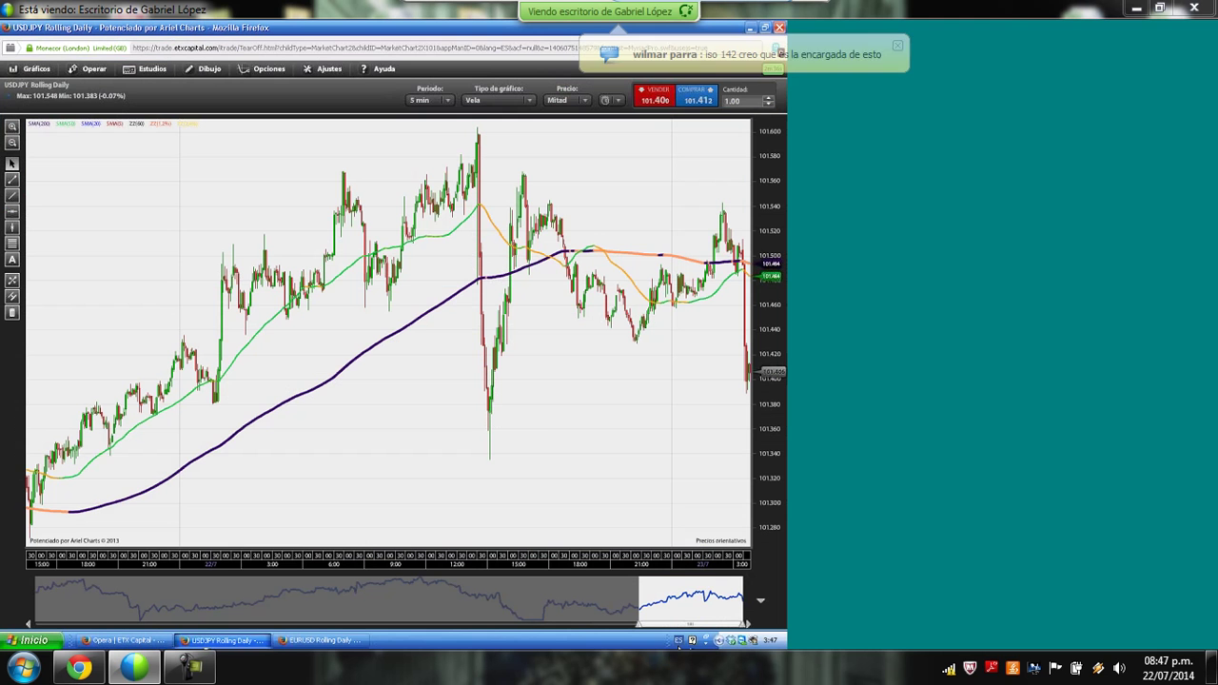
{"action": "left_click", "coordinate": [445, 100]}
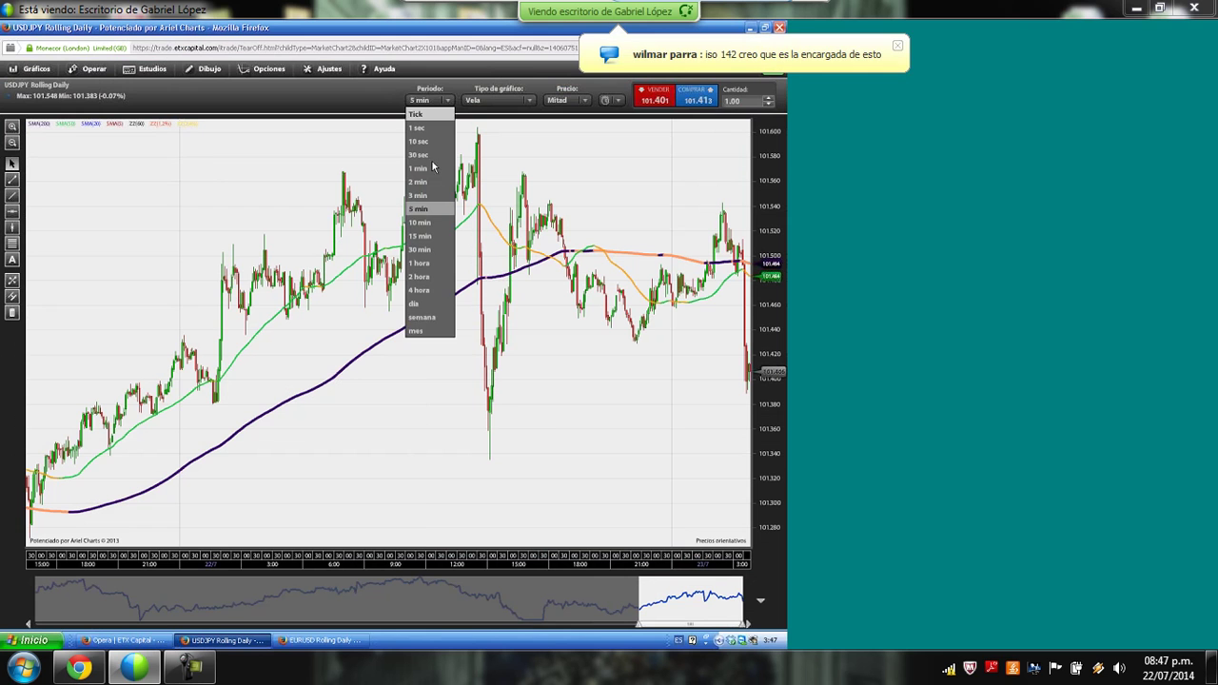
{"action": "left_click", "coordinate": [436, 320]}
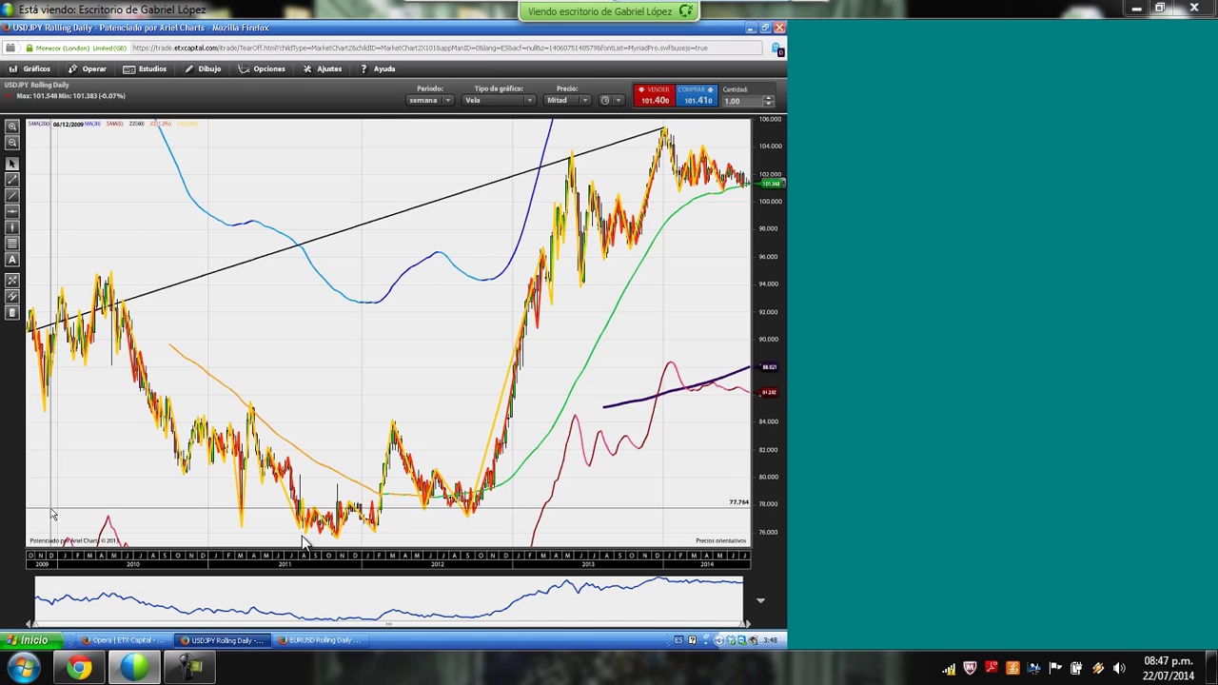
{"action": "left_click", "coordinate": [193, 669]}
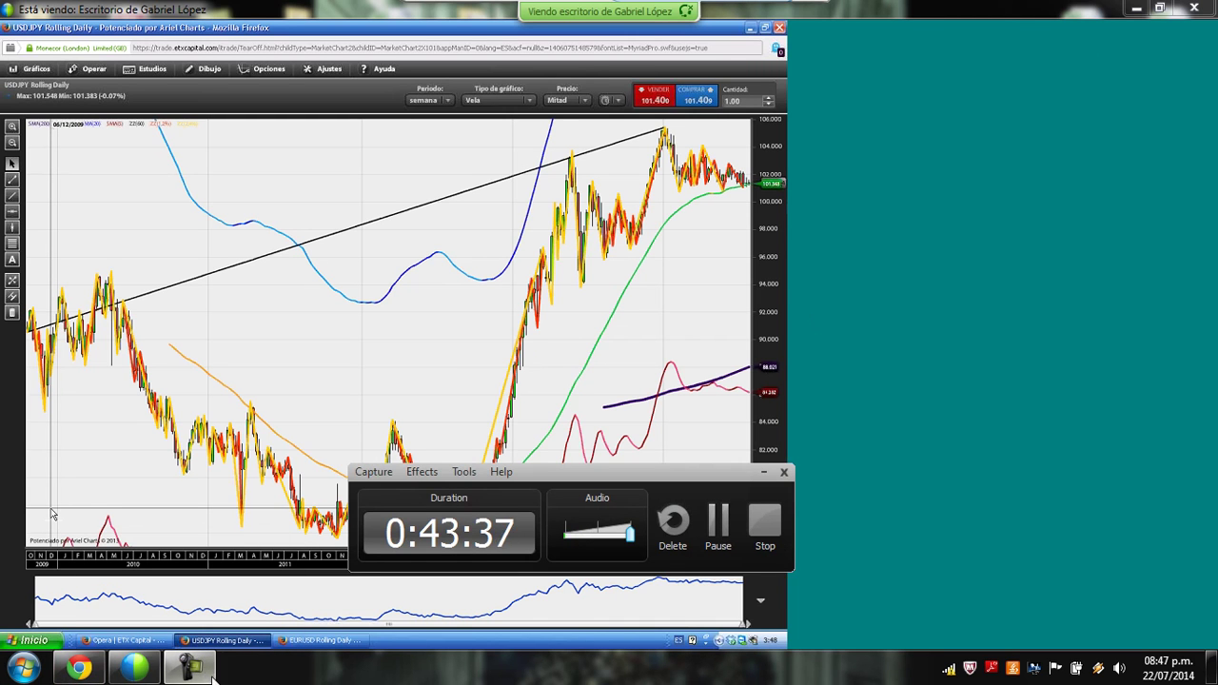
{"action": "left_click", "coordinate": [215, 676]}
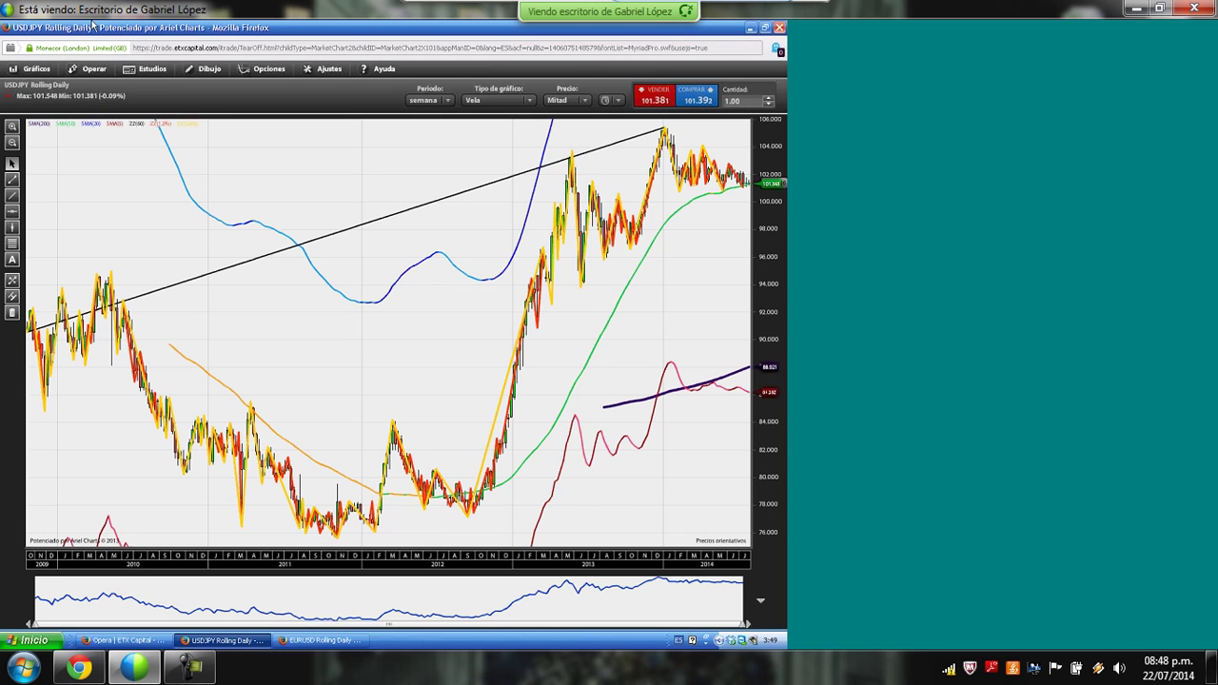
Set the USDJPY chart's period to daily (día)
{"action": "left_click", "coordinate": [448, 101]}
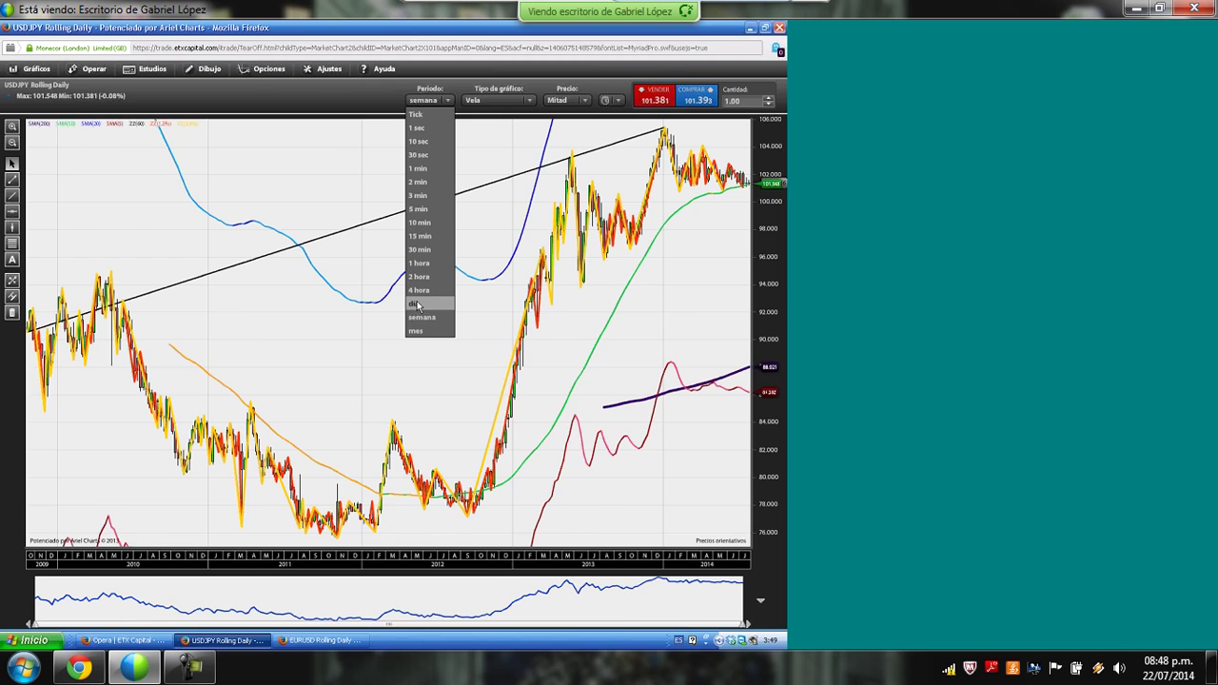
{"action": "left_click", "coordinate": [416, 305]}
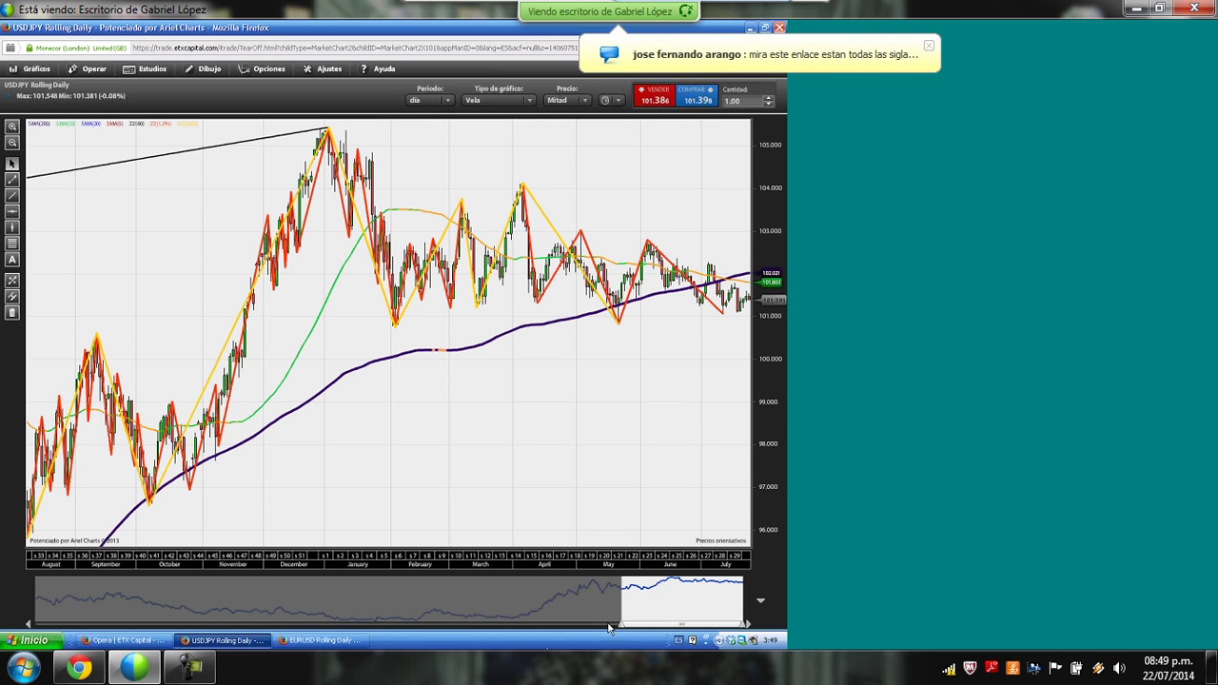
Open the EURUSD chart and narrow its visible date range to about December 2012 through July 2014
{"action": "left_click", "coordinate": [107, 642]}
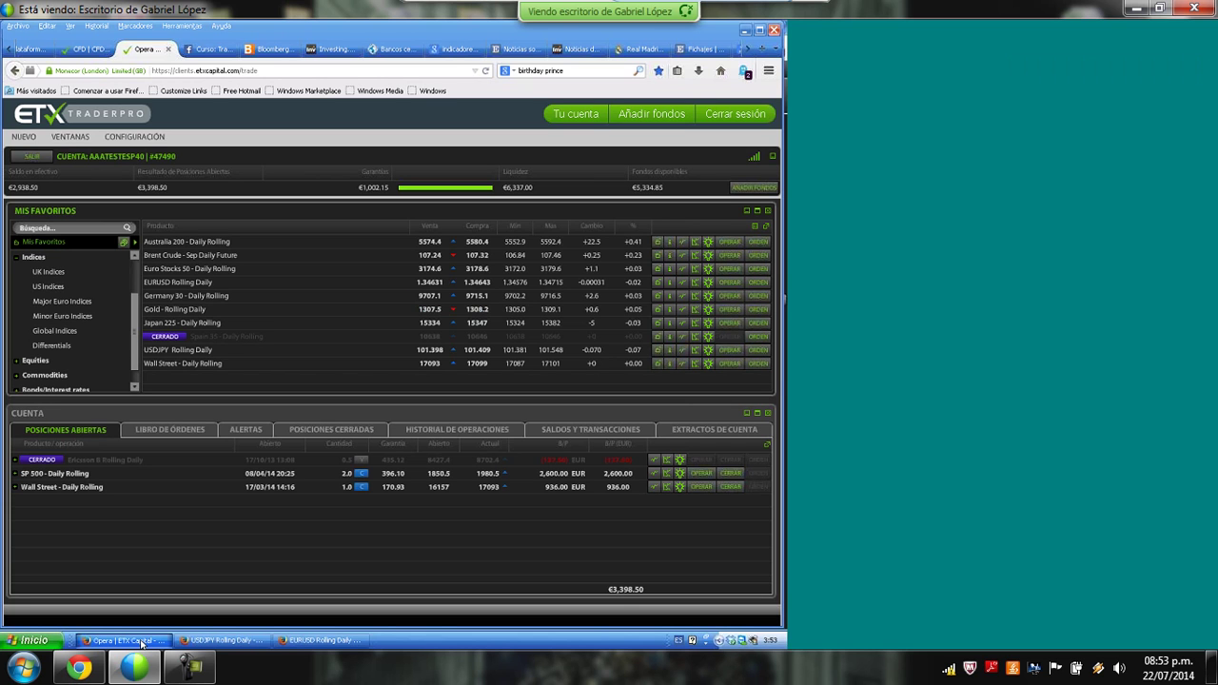
{"action": "left_click", "coordinate": [311, 644]}
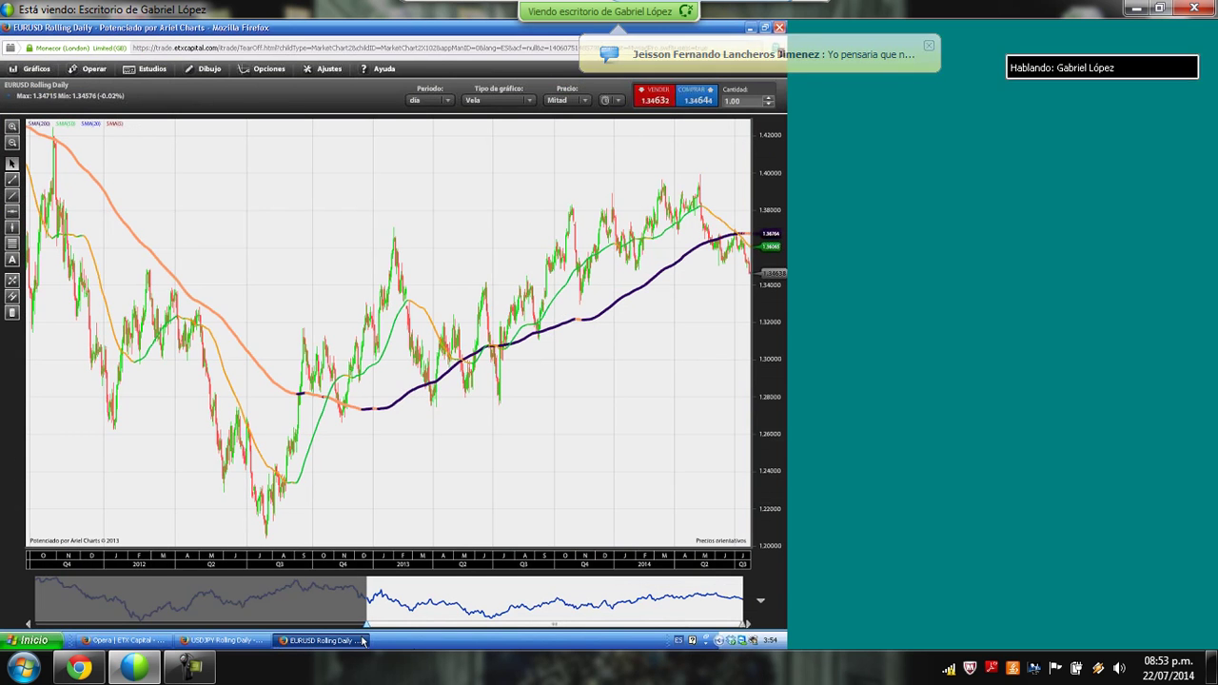
{"action": "left_click_drag", "start_coordinate": [366, 623], "coordinate": [398, 624]}
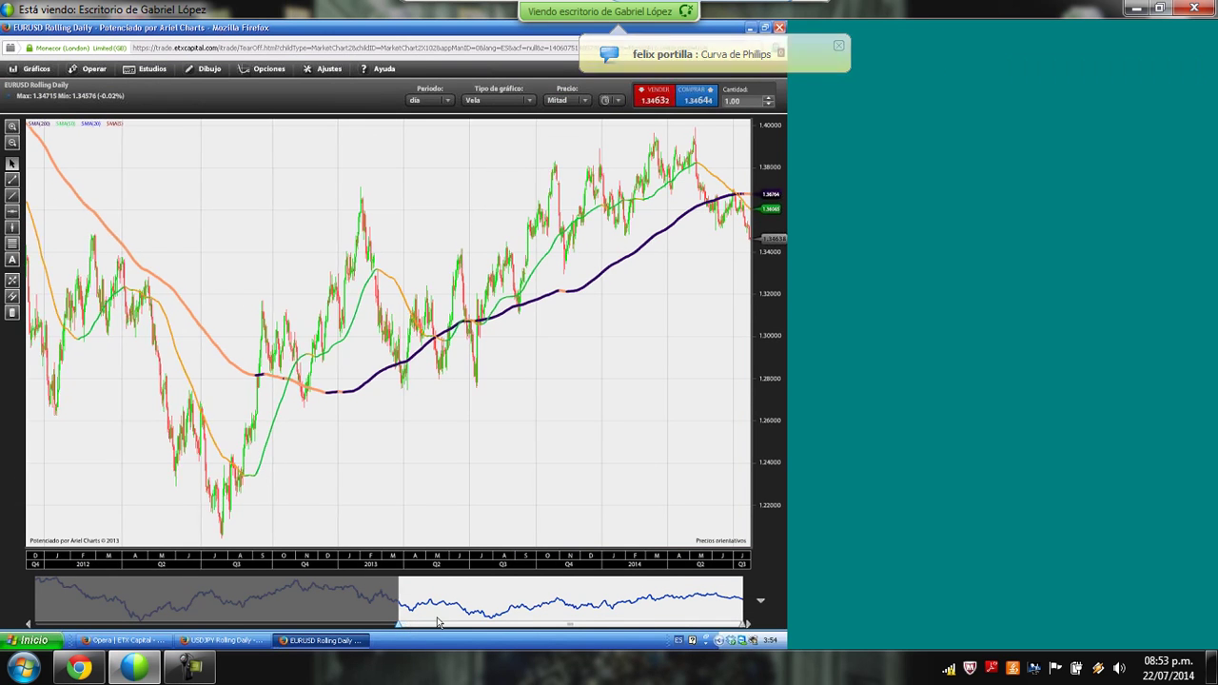
{"action": "left_click_drag", "start_coordinate": [408, 625], "coordinate": [546, 609]}
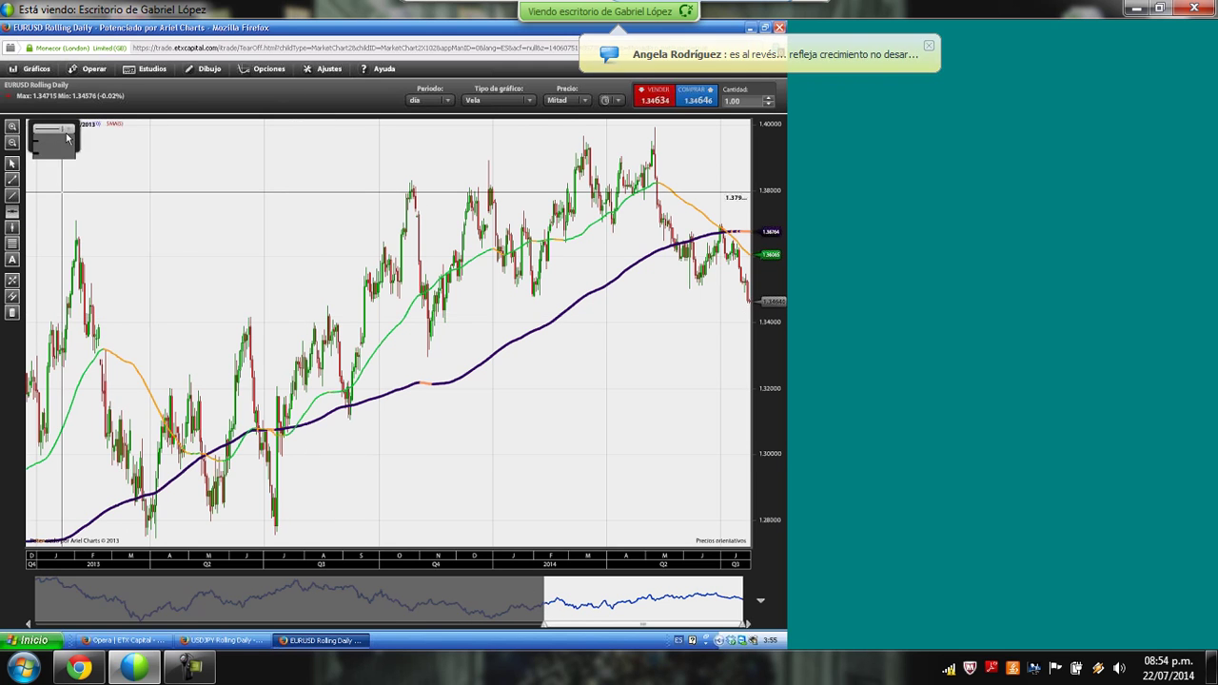
Draw a horizontal line across the EURUSD daily chart and move it to about 1.3600
{"action": "left_click", "coordinate": [121, 192]}
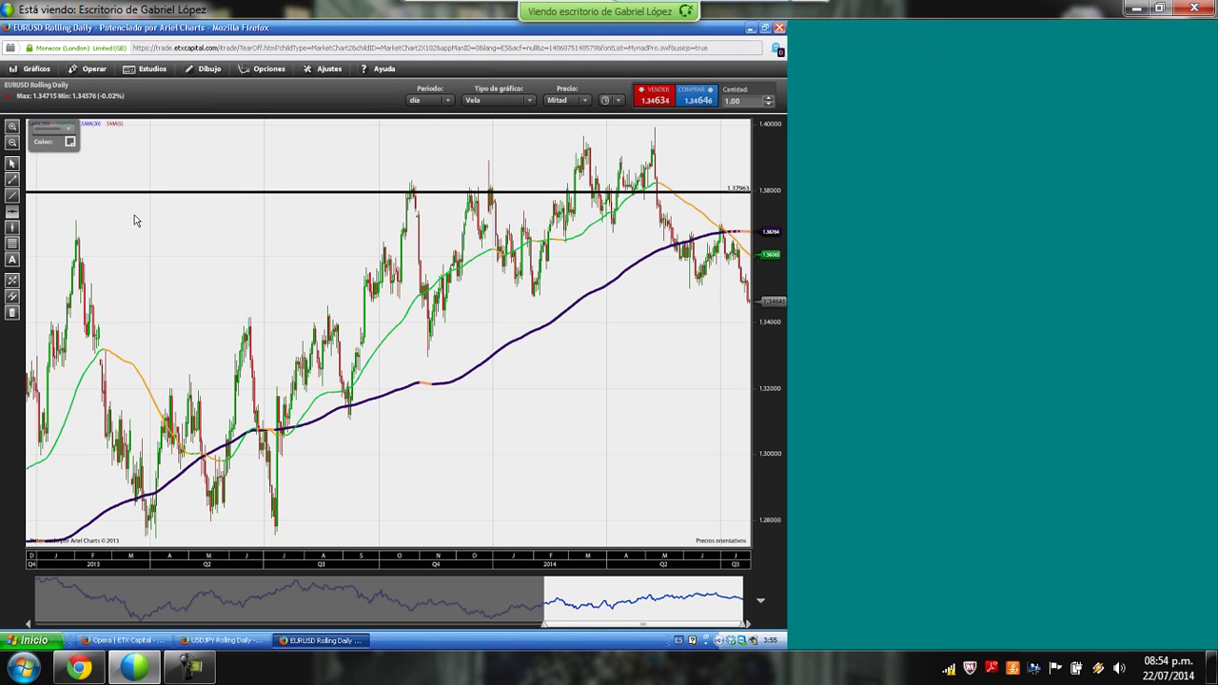
{"action": "left_click_drag", "start_coordinate": [121, 192], "coordinate": [119, 187]}
{"action": "left_click_drag", "start_coordinate": [137, 263], "coordinate": [186, 263]}
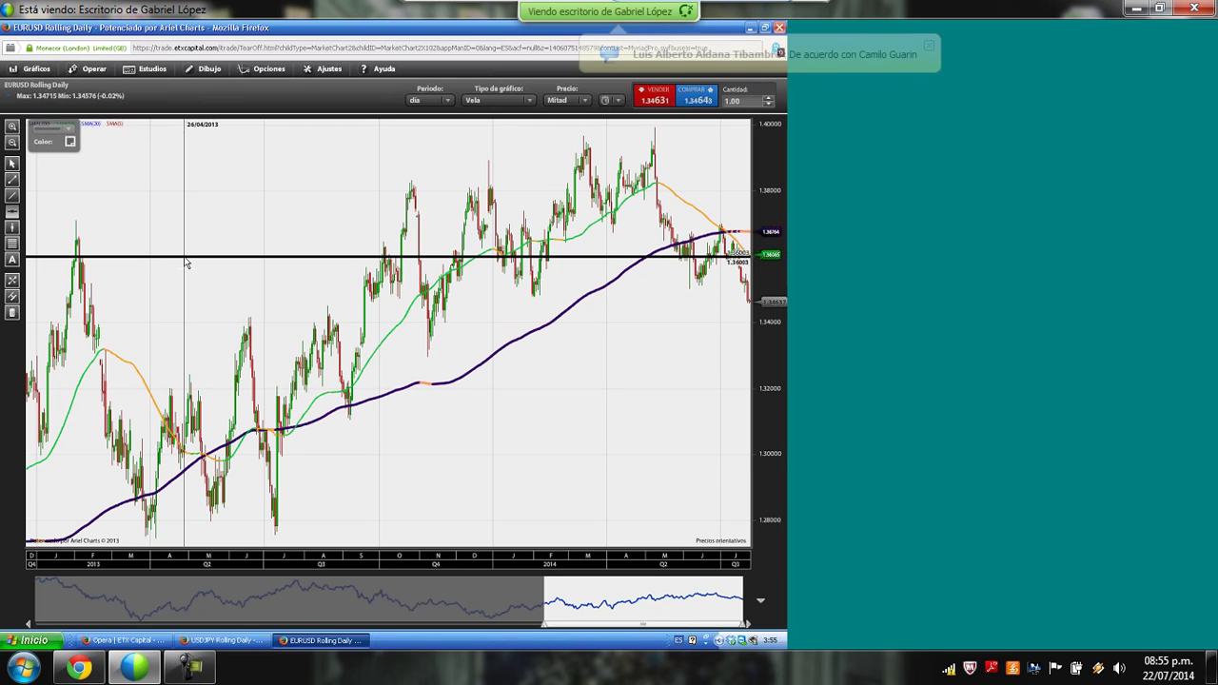
Draw three more horizontal lines across the EURUSD daily chart at about 1.3817, 1.3953 and 1.3488
{"action": "left_click", "coordinate": [270, 182]}
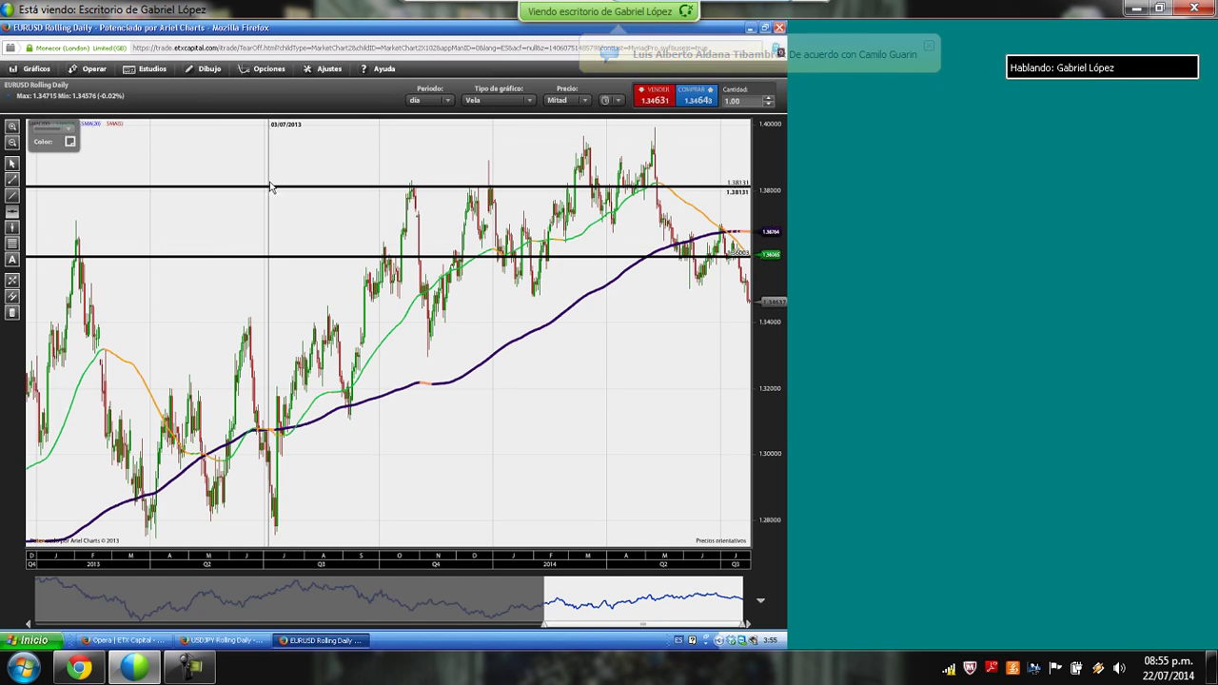
{"action": "left_click_drag", "start_coordinate": [270, 187], "coordinate": [272, 191]}
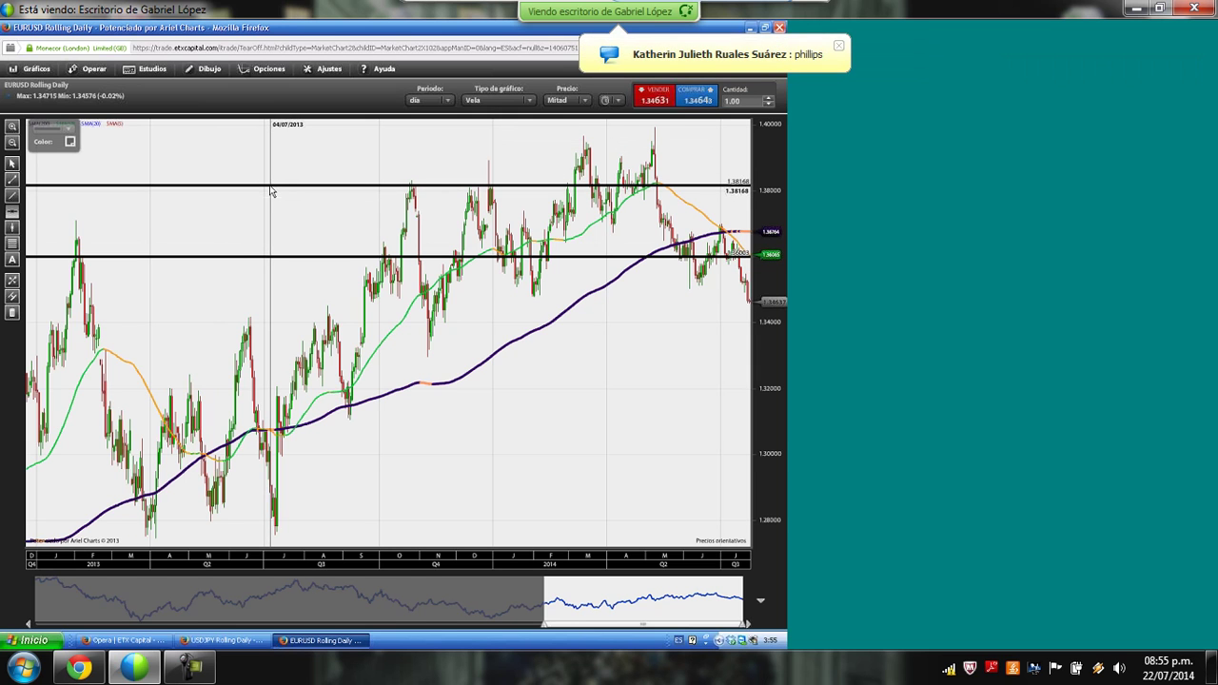
{"action": "left_click", "coordinate": [317, 141]}
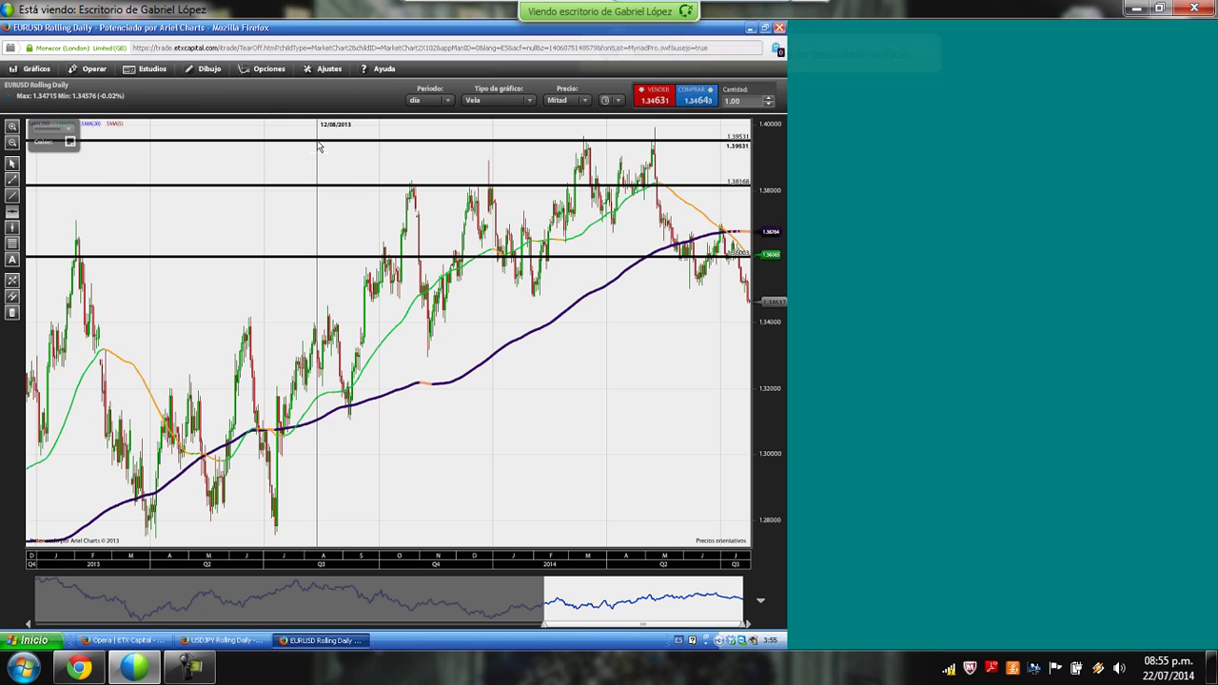
{"action": "left_click", "coordinate": [307, 286]}
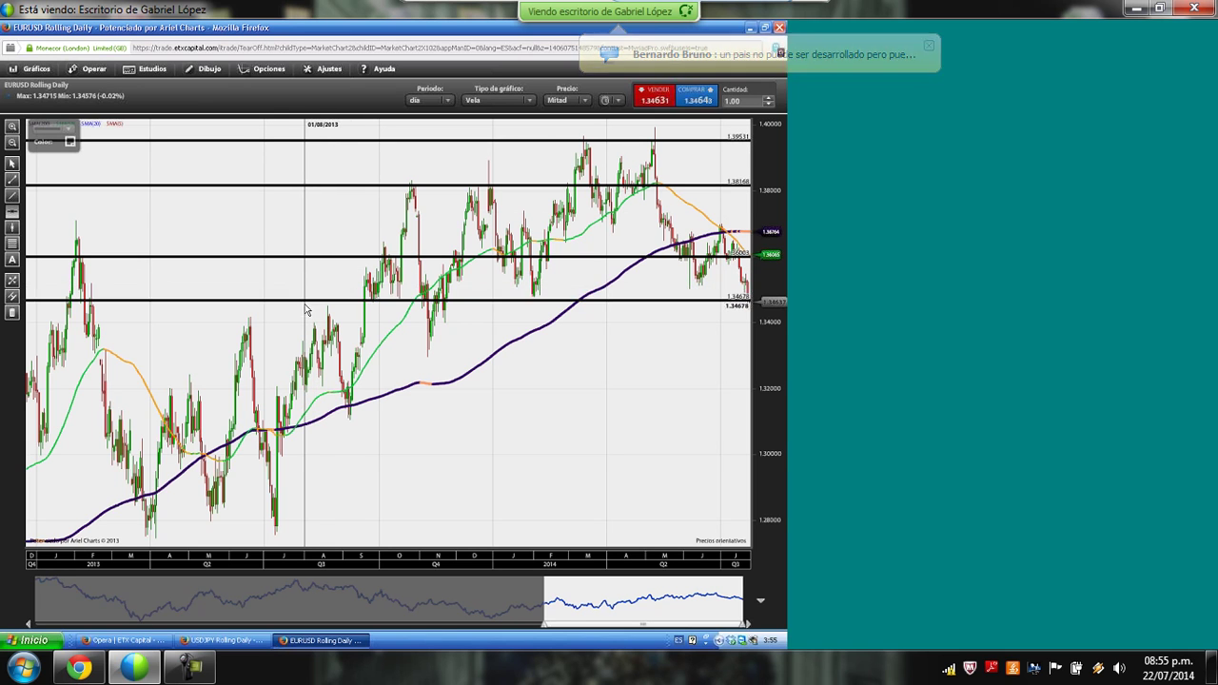
{"action": "left_click_drag", "start_coordinate": [308, 295], "coordinate": [308, 296]}
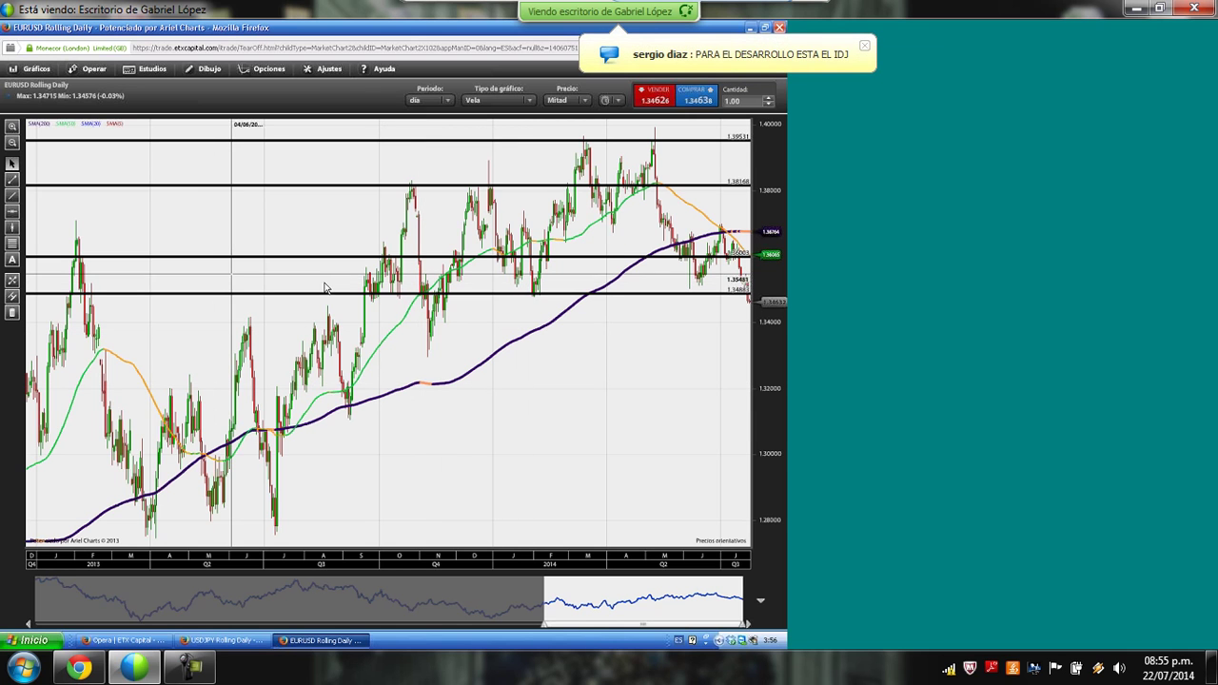
Narrow the EURUSD daily chart's visible date range to about late October 2013 through July 2014
{"action": "mouse_move", "coordinate": [478, 258]}
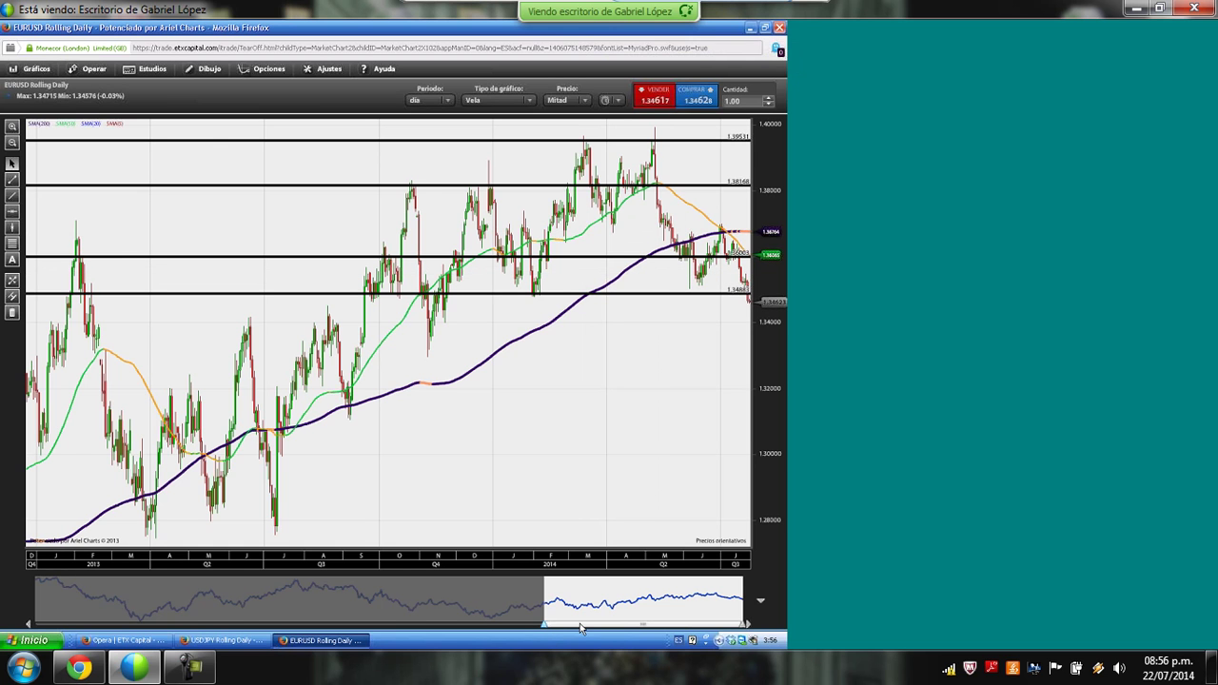
{"action": "left_click_drag", "start_coordinate": [636, 627], "coordinate": [639, 625]}
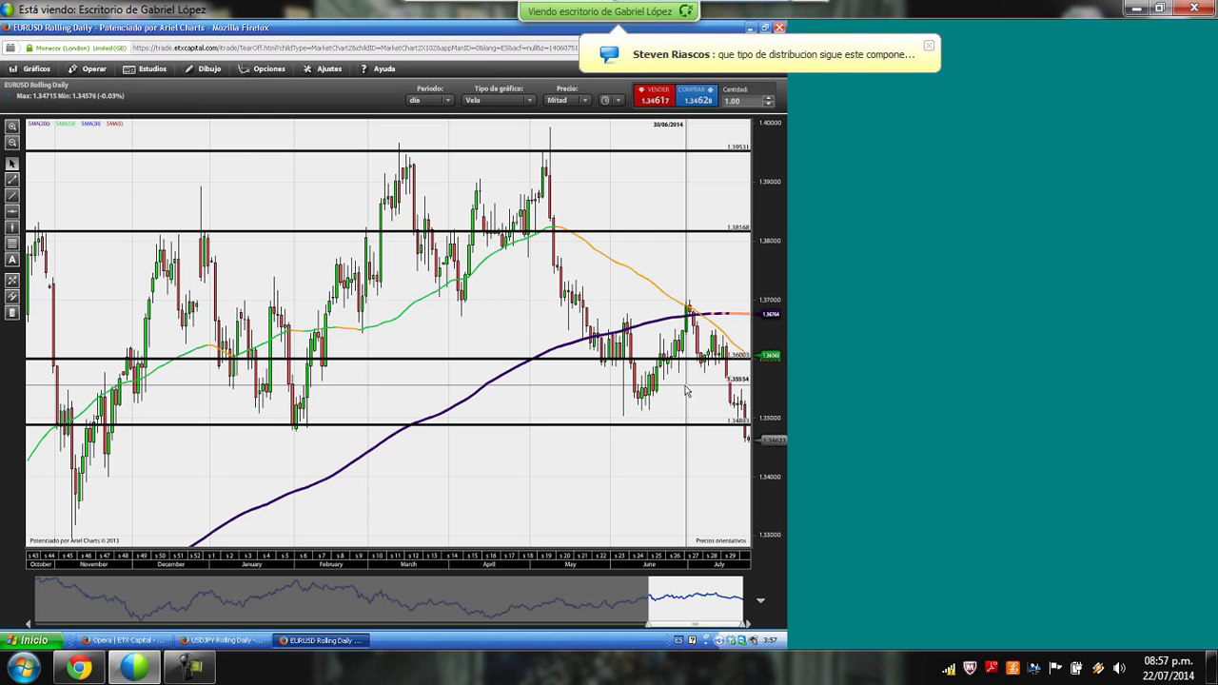
Compare the USDJPY and EURUSD daily charts and review the quotes and open positions on the trading account page
{"action": "left_click", "coordinate": [266, 634]}
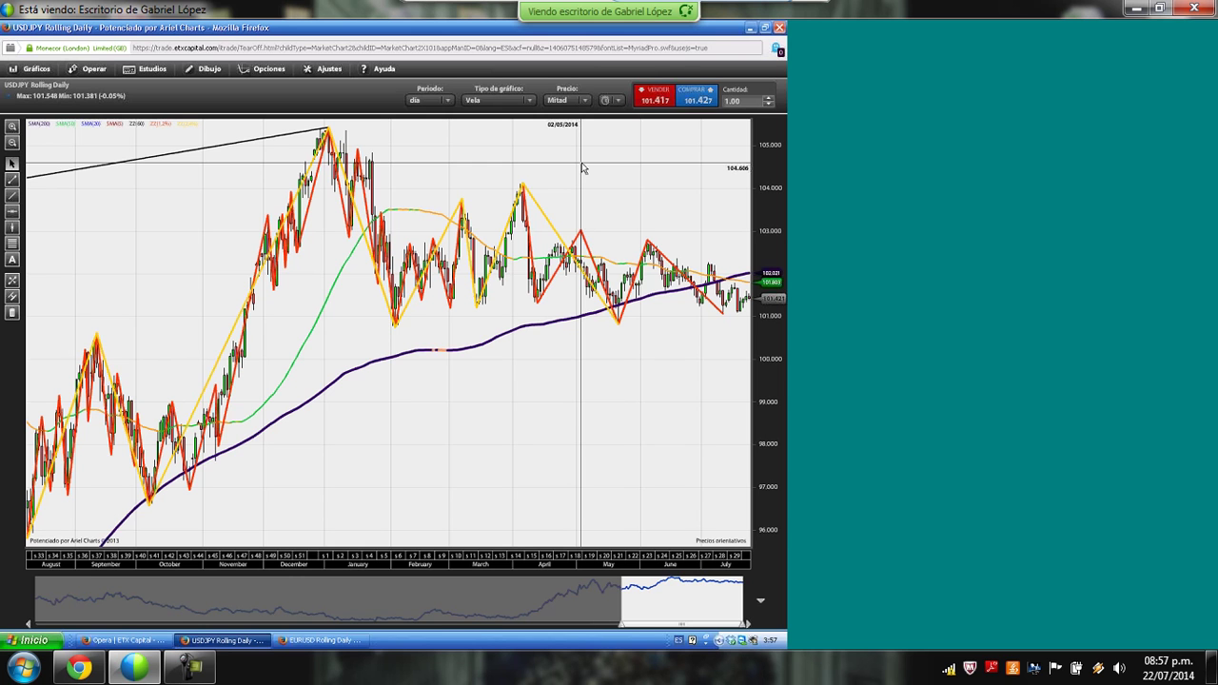
{"action": "left_click", "coordinate": [302, 643]}
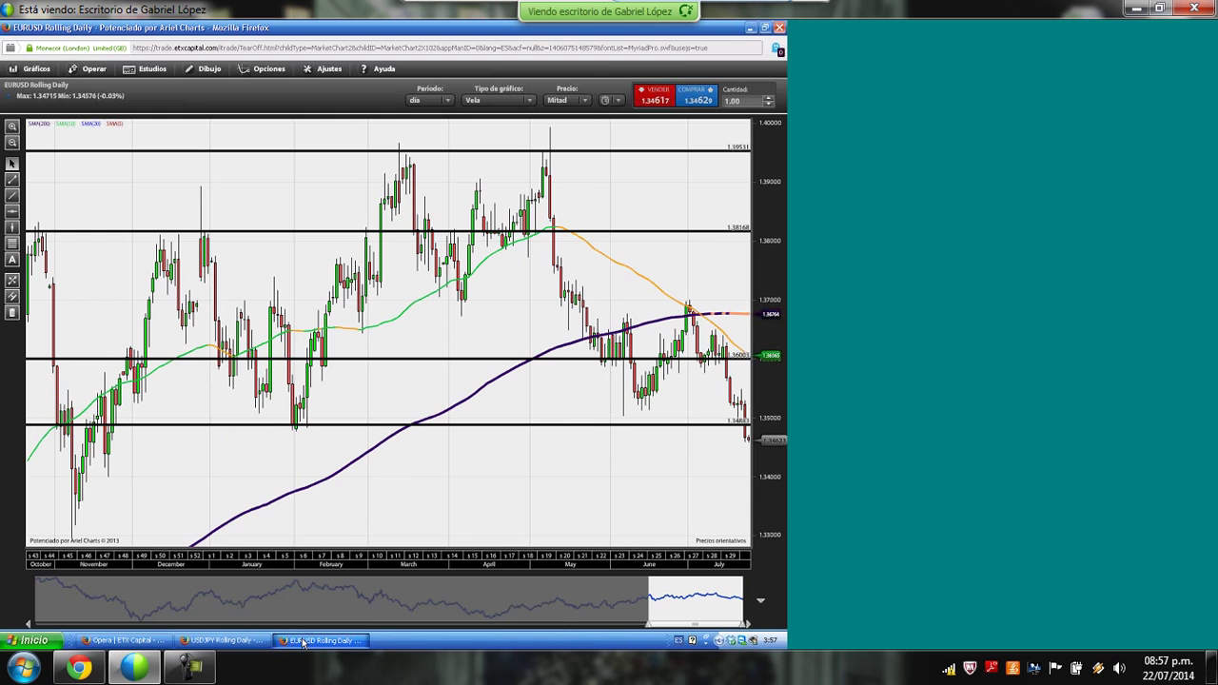
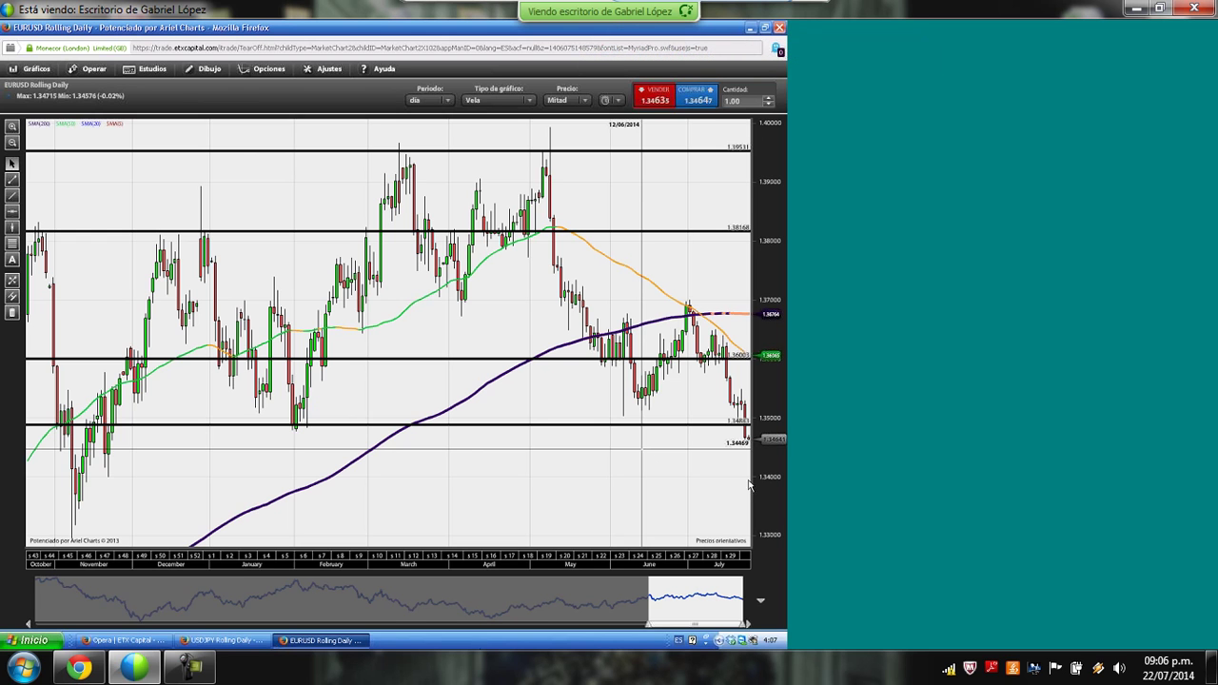
{"action": "left_click", "coordinate": [190, 640]}
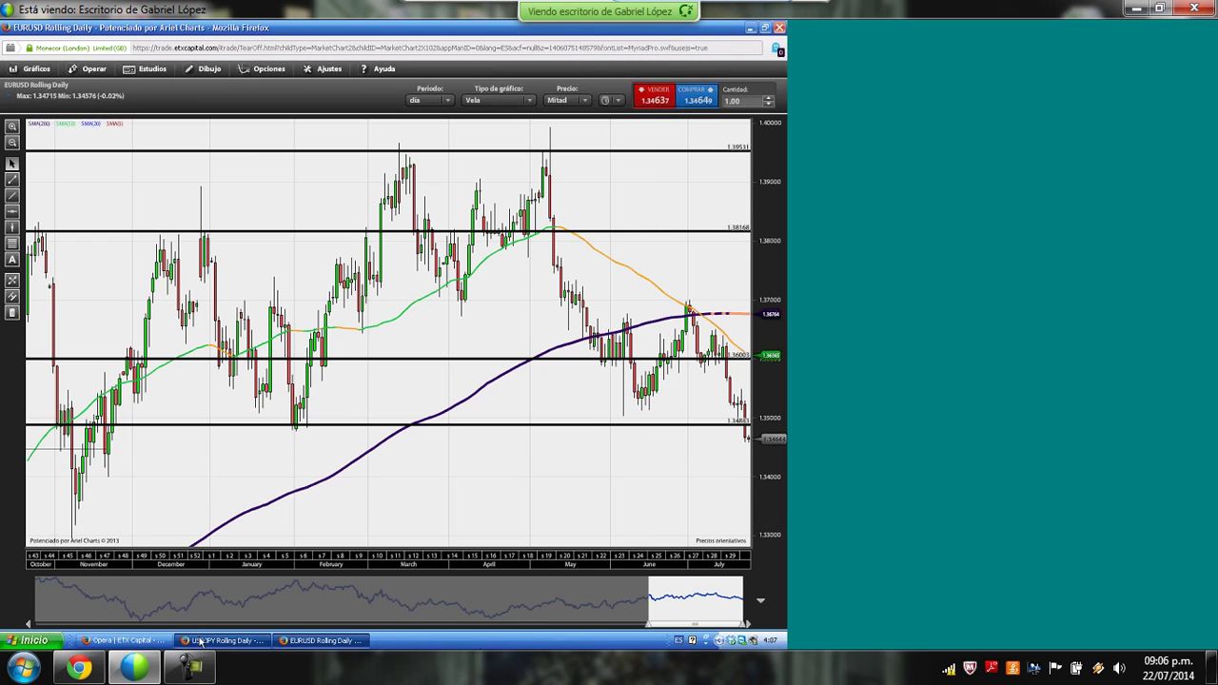
{"action": "left_click", "coordinate": [144, 644]}
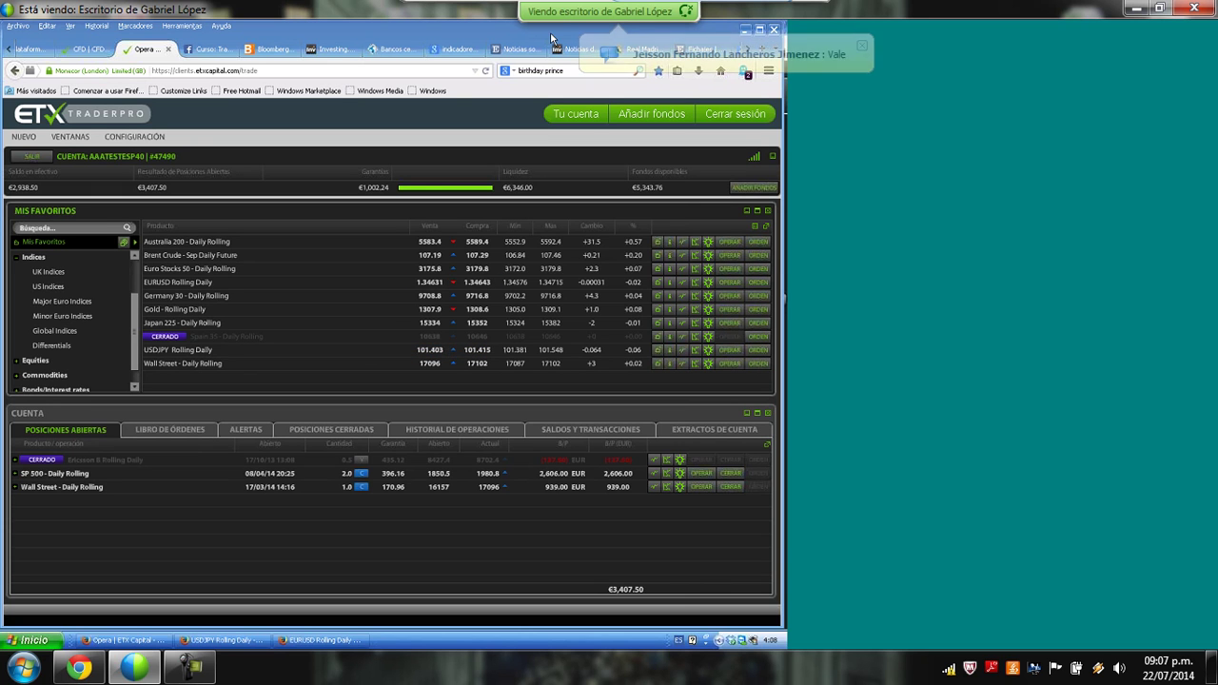
{"action": "left_click", "coordinate": [253, 642]}
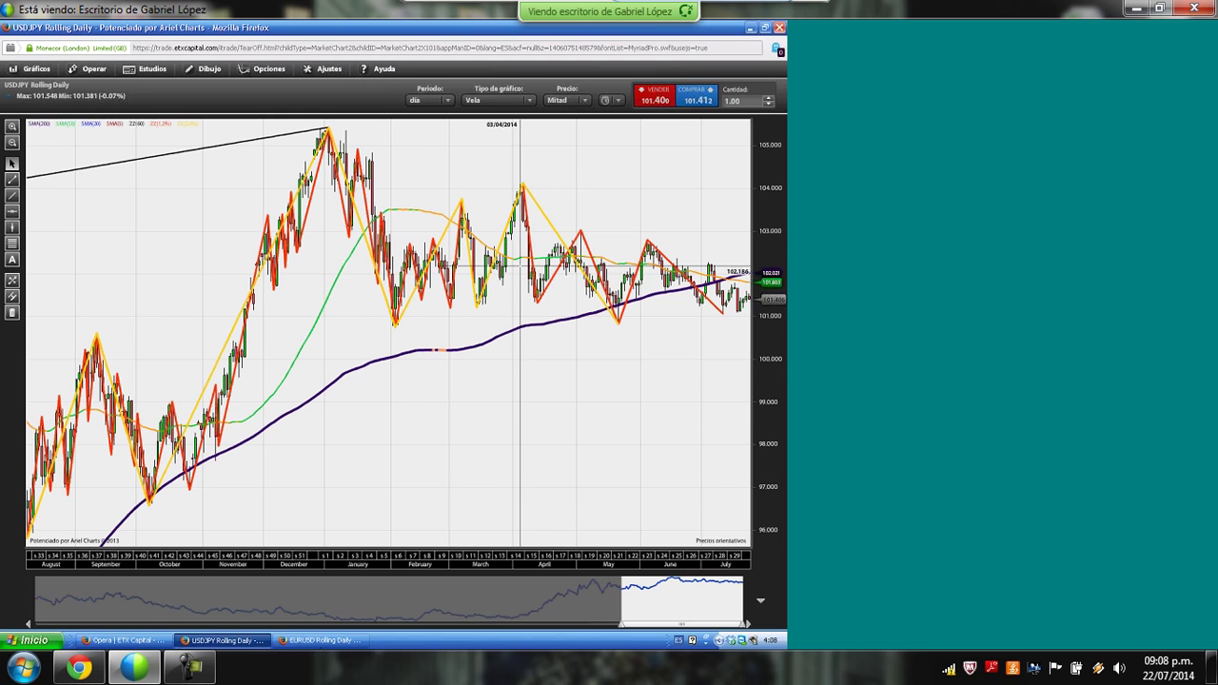
{"action": "left_click", "coordinate": [323, 640]}
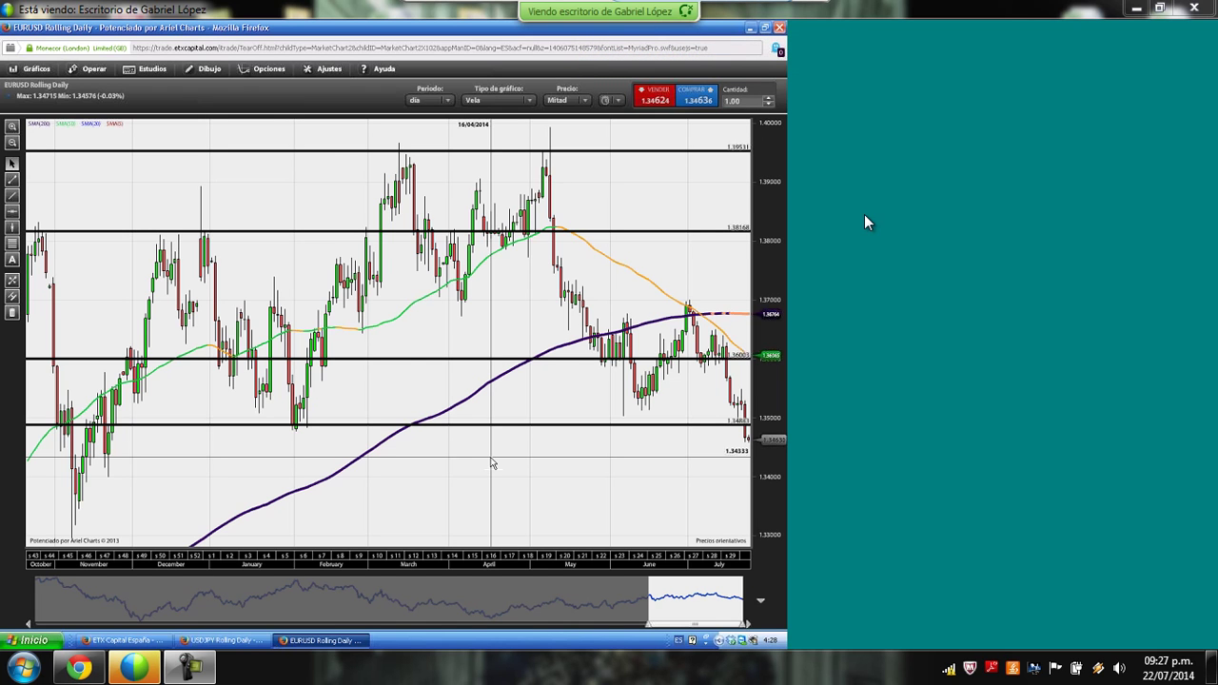
{"action": "left_click", "coordinate": [138, 668]}
{"action": "left_click", "coordinate": [138, 668]}
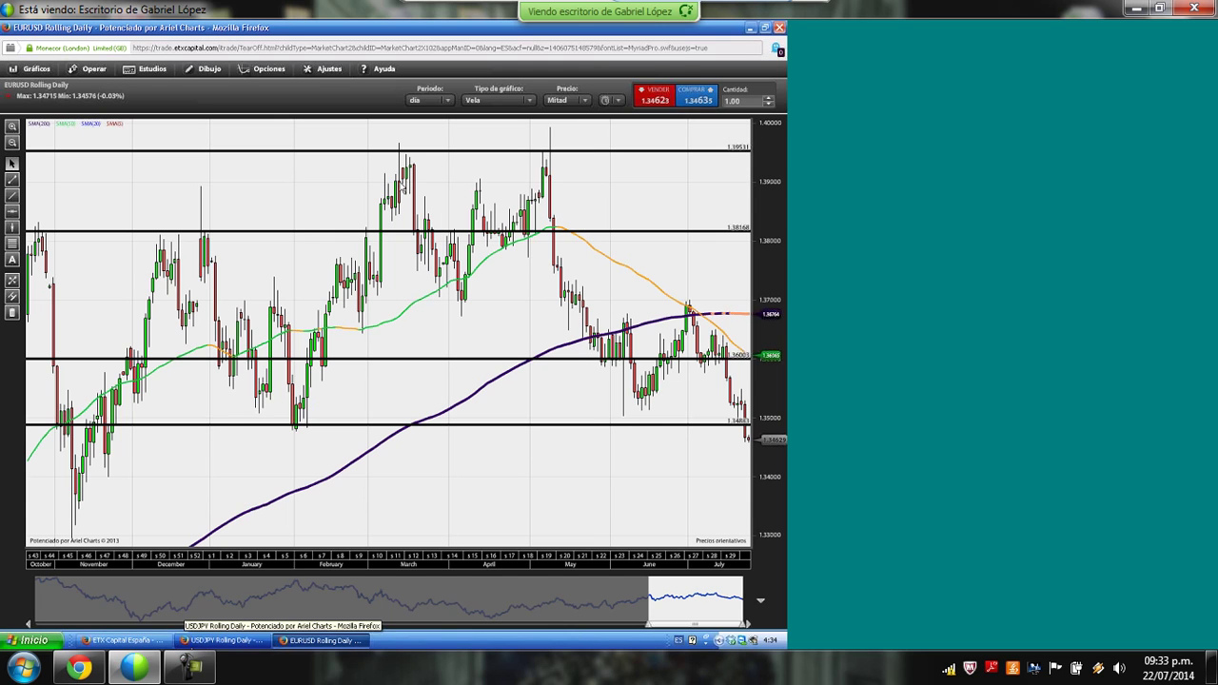
View the USDJPY chart, and review the favourites quotes and open positions on the trading account page
{"action": "left_click", "coordinate": [542, 36]}
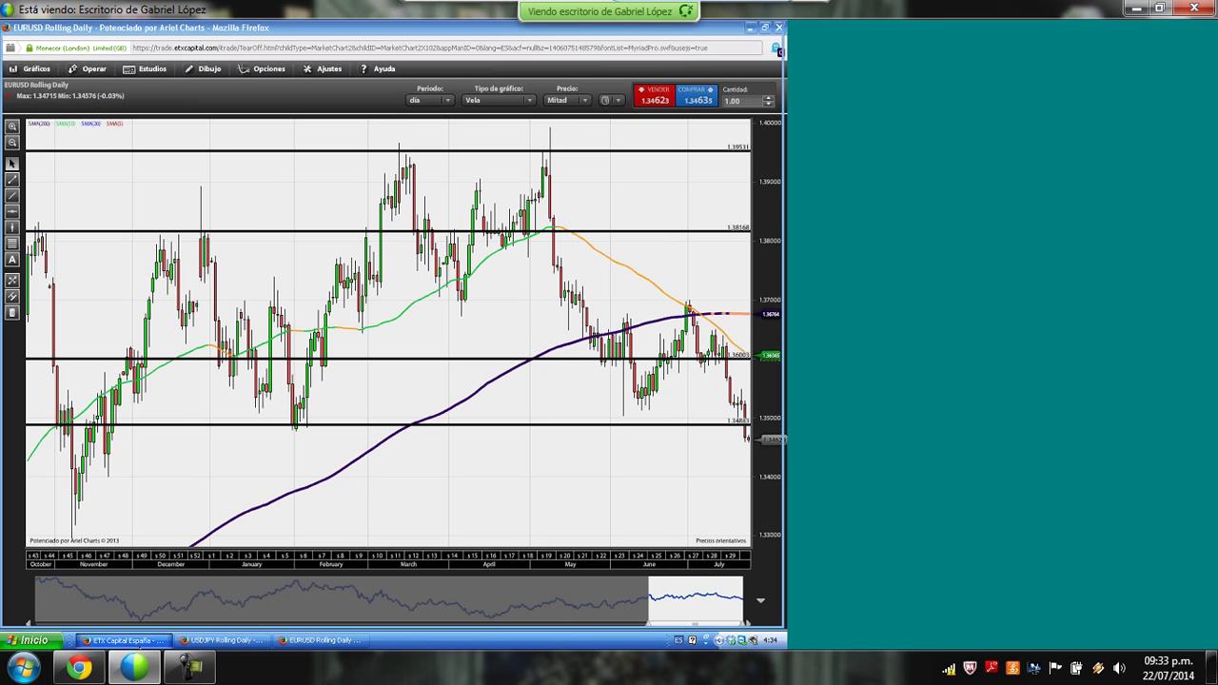
{"action": "left_click", "coordinate": [228, 641]}
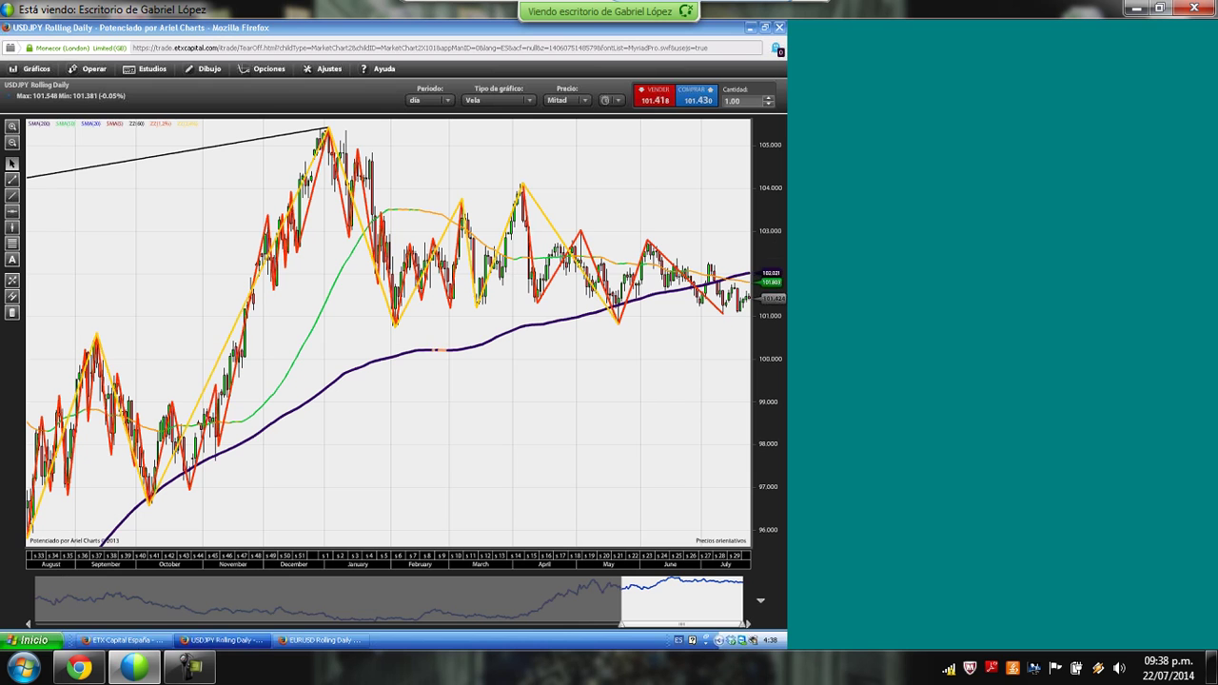
{"action": "left_click", "coordinate": [129, 641]}
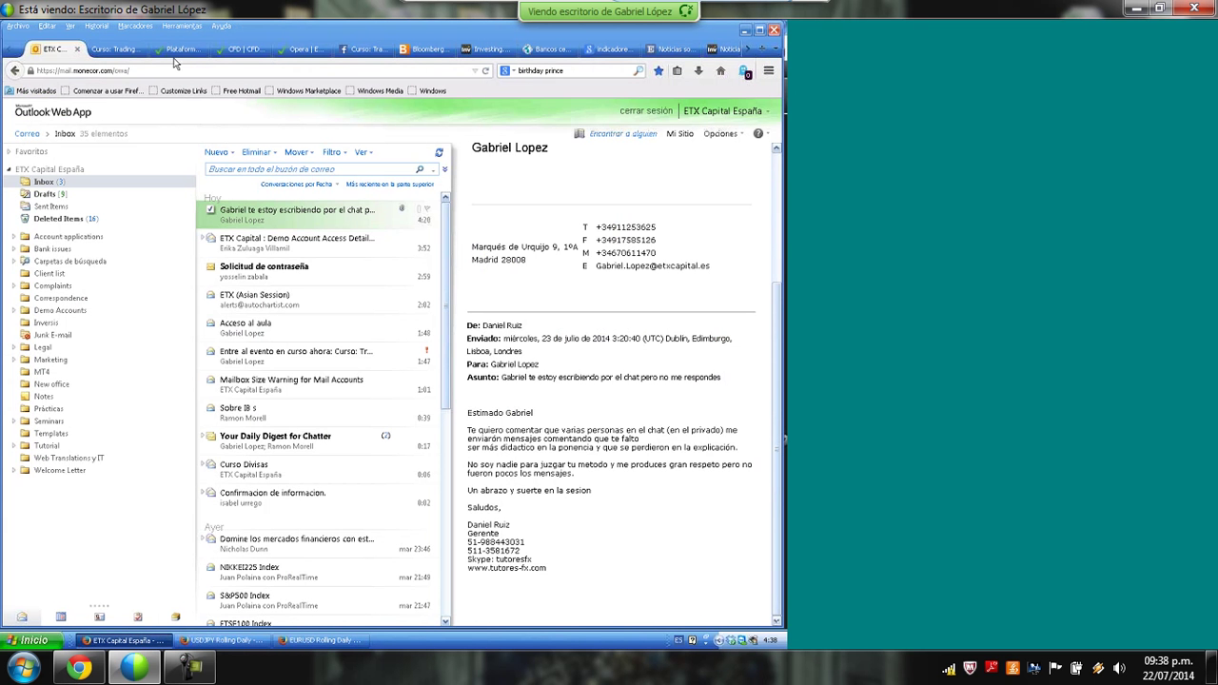
{"action": "left_click", "coordinate": [298, 49]}
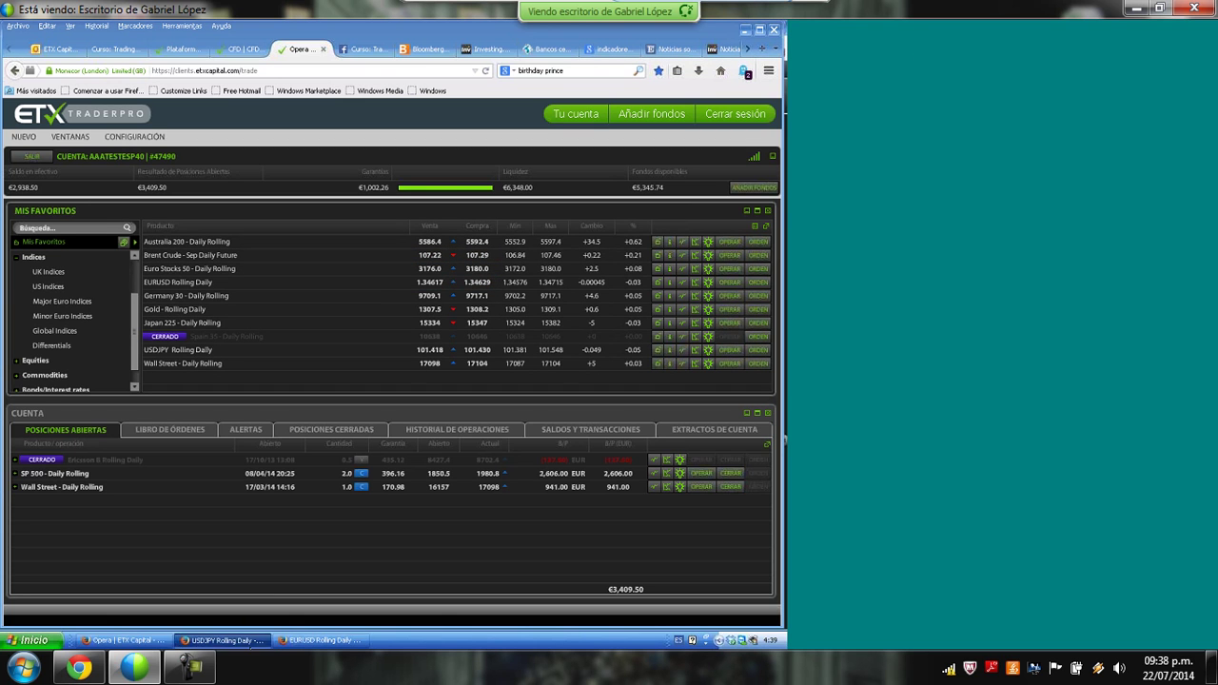
{"action": "left_click", "coordinate": [323, 640]}
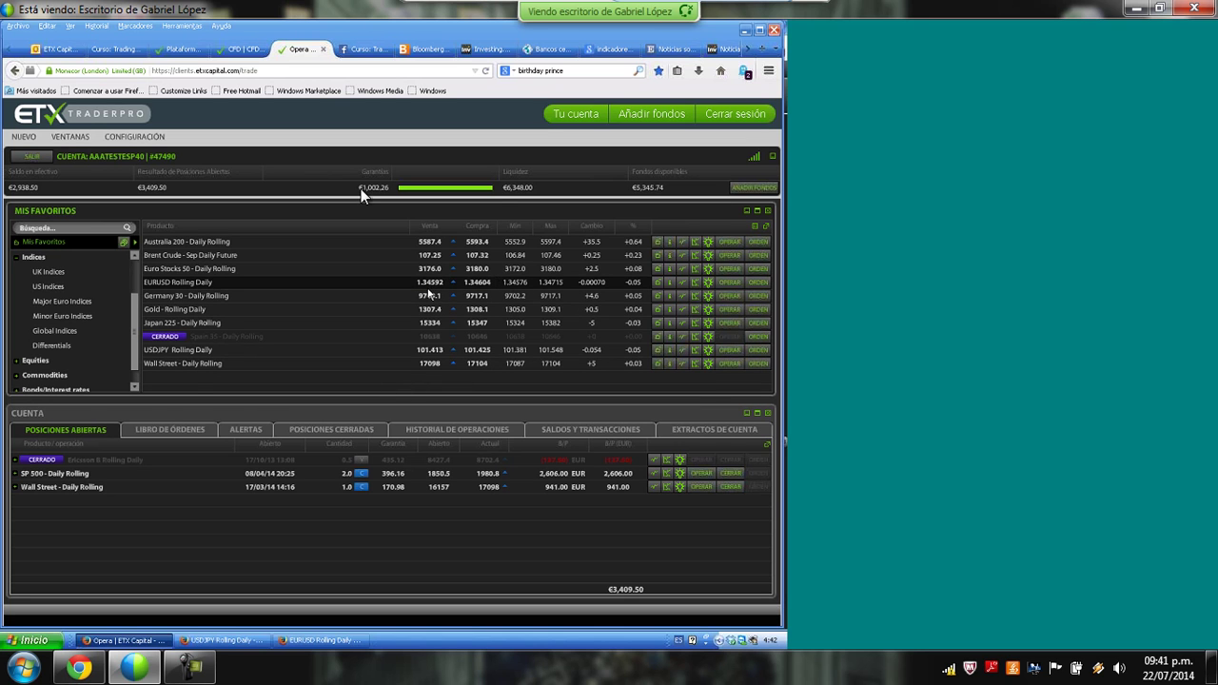
{"action": "left_click", "coordinate": [191, 669]}
{"action": "left_click", "coordinate": [191, 669]}
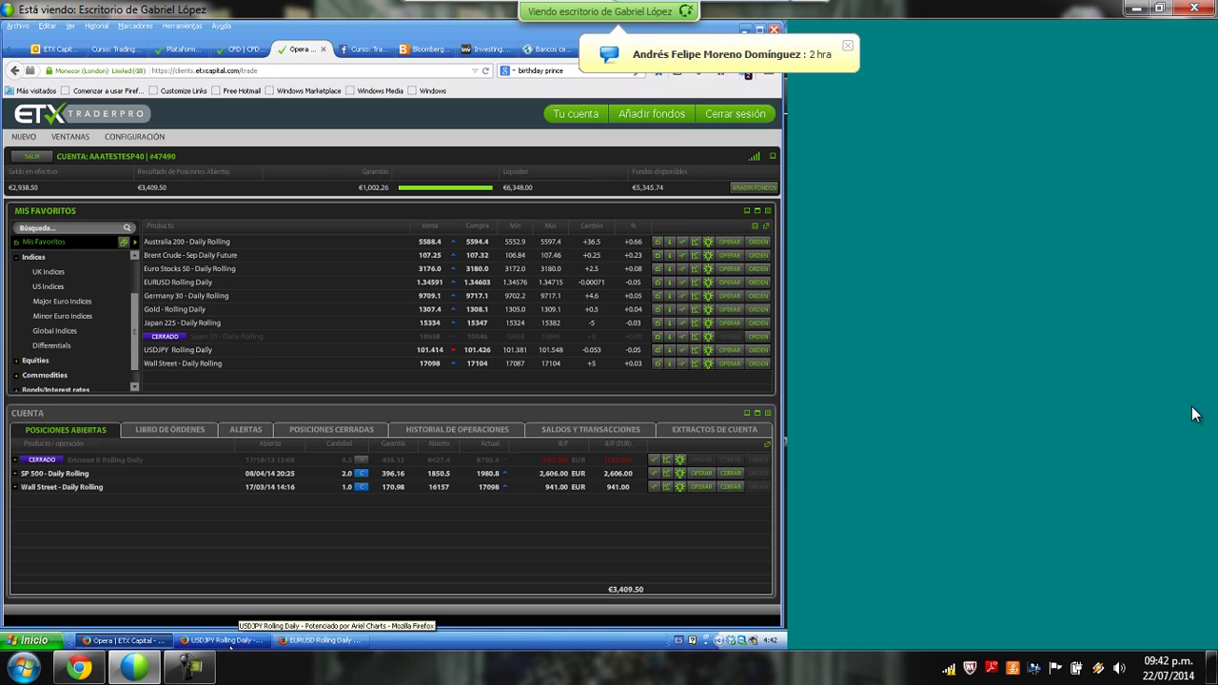
Look at the USDJPY daily chart again and return to the quotes on the trading account page
{"action": "left_click", "coordinate": [230, 644]}
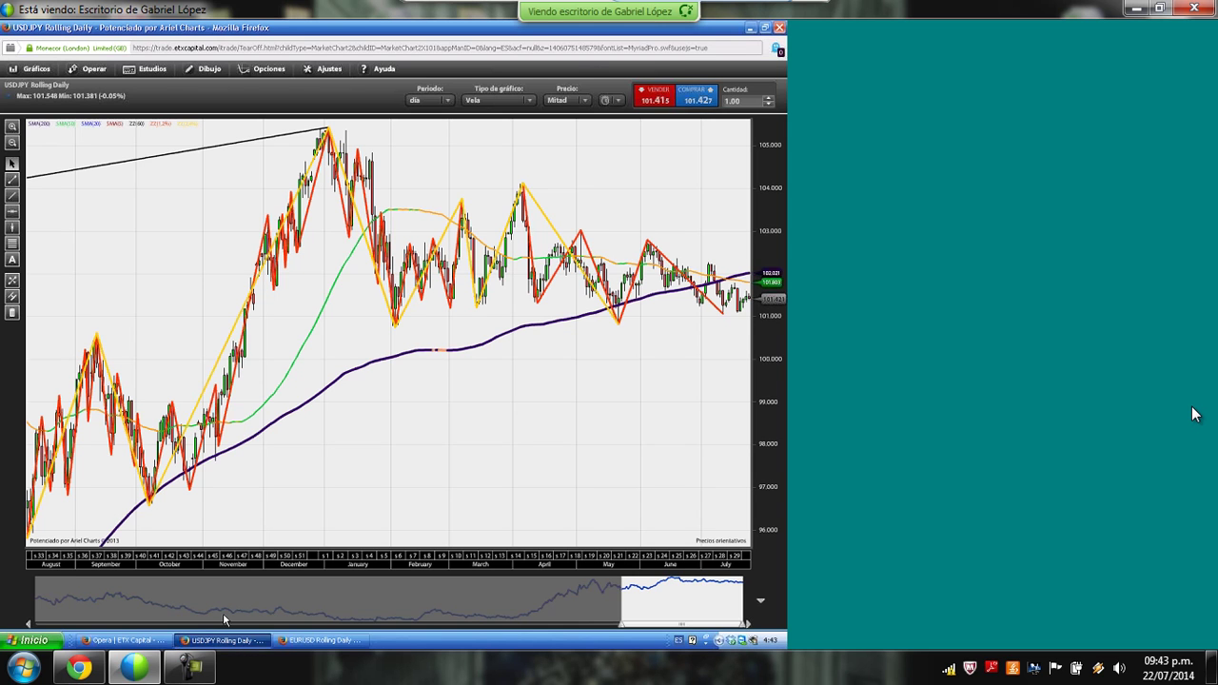
{"action": "left_click", "coordinate": [119, 640]}
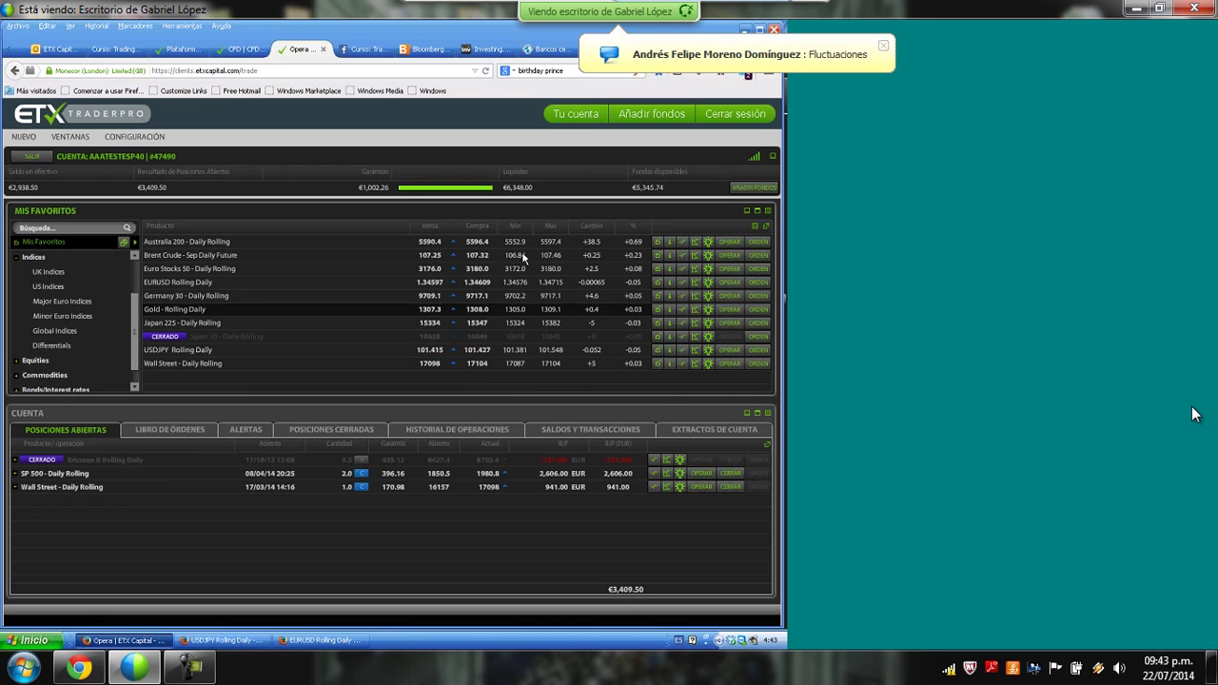
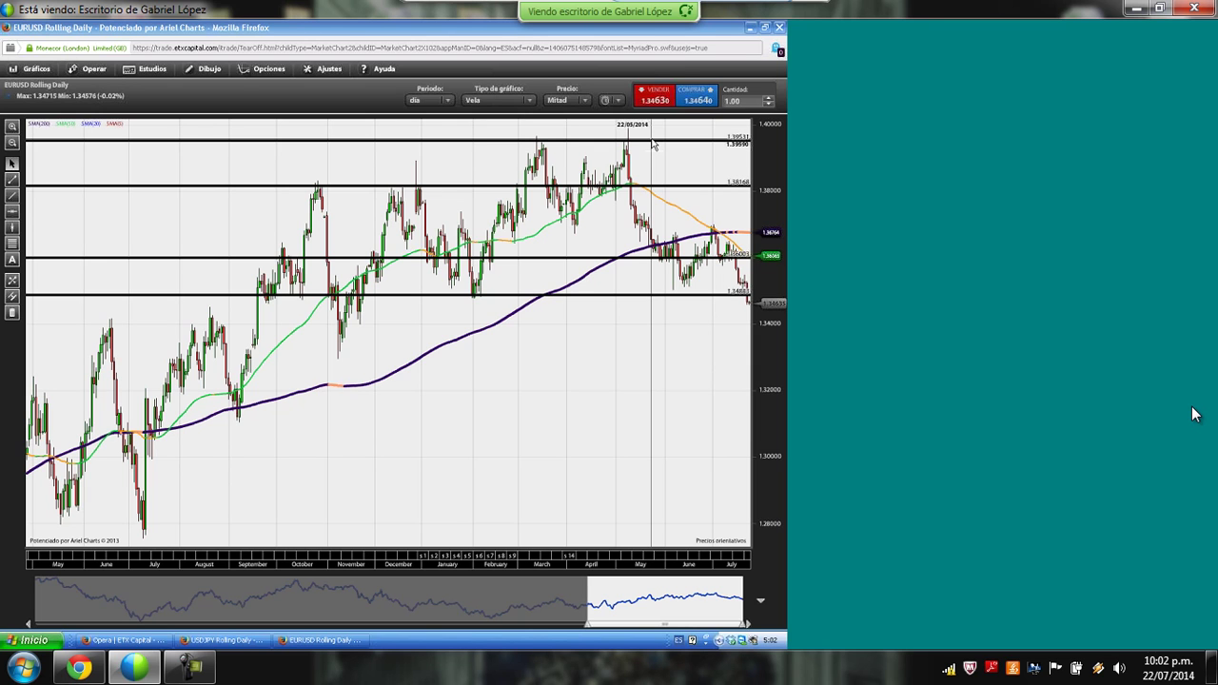
{"action": "left_click", "coordinate": [207, 672]}
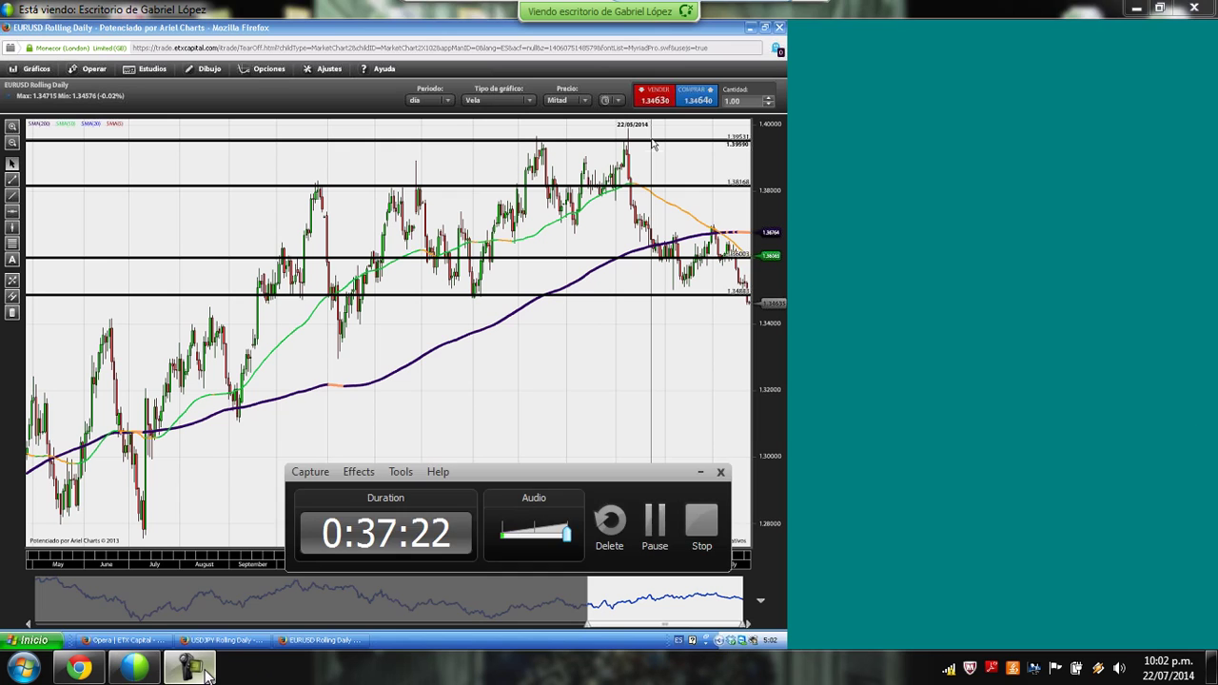
{"action": "left_click", "coordinate": [206, 672]}
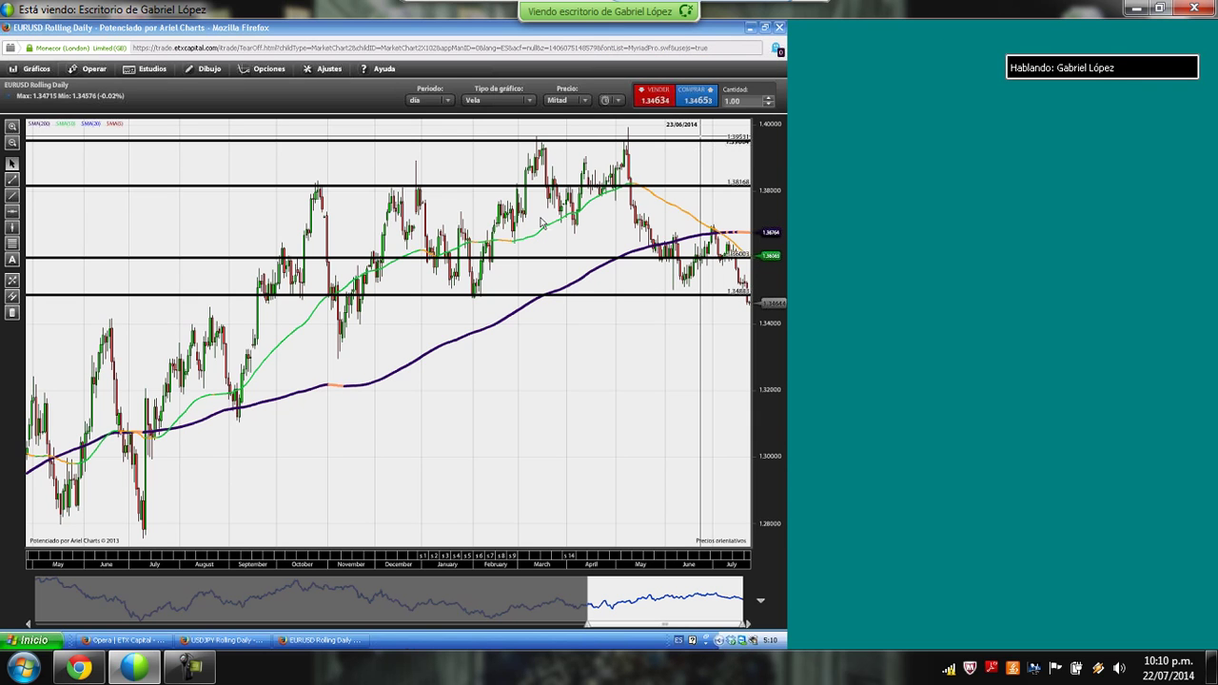
Check the account page's quotes and positions, and inspect the early May 2014 candle on the EURUSD daily chart
{"action": "left_click", "coordinate": [131, 639]}
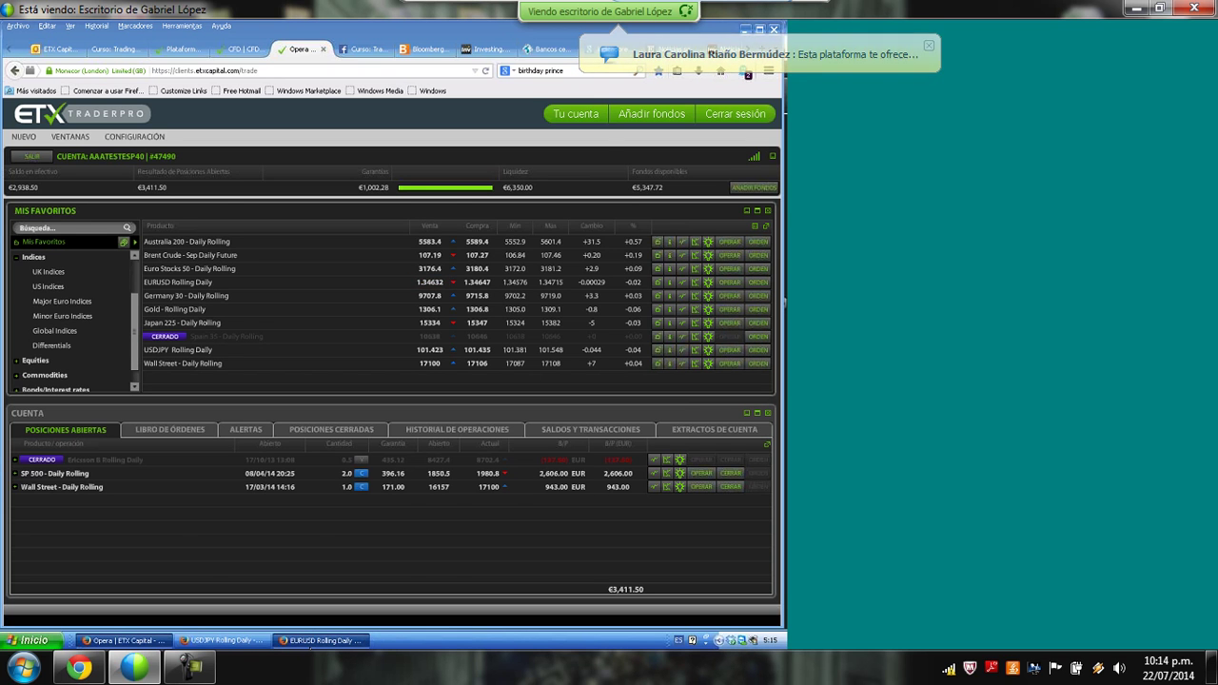
{"action": "left_click", "coordinate": [321, 640]}
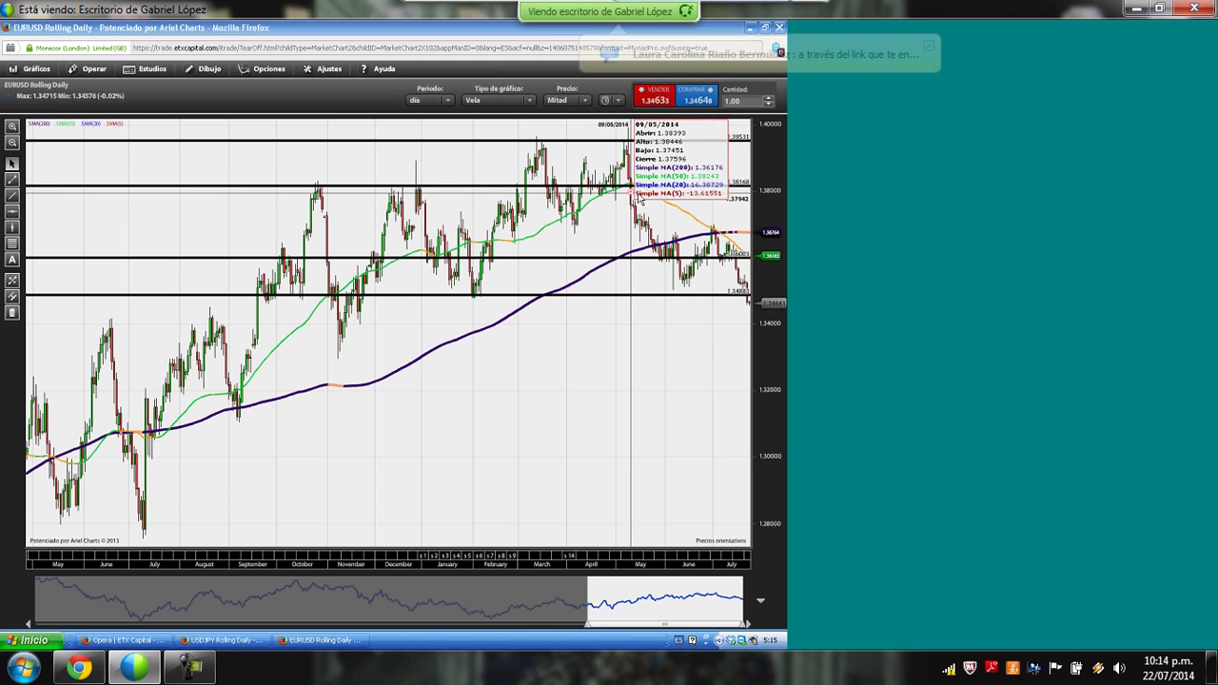
{"action": "mouse_move", "coordinate": [637, 215]}
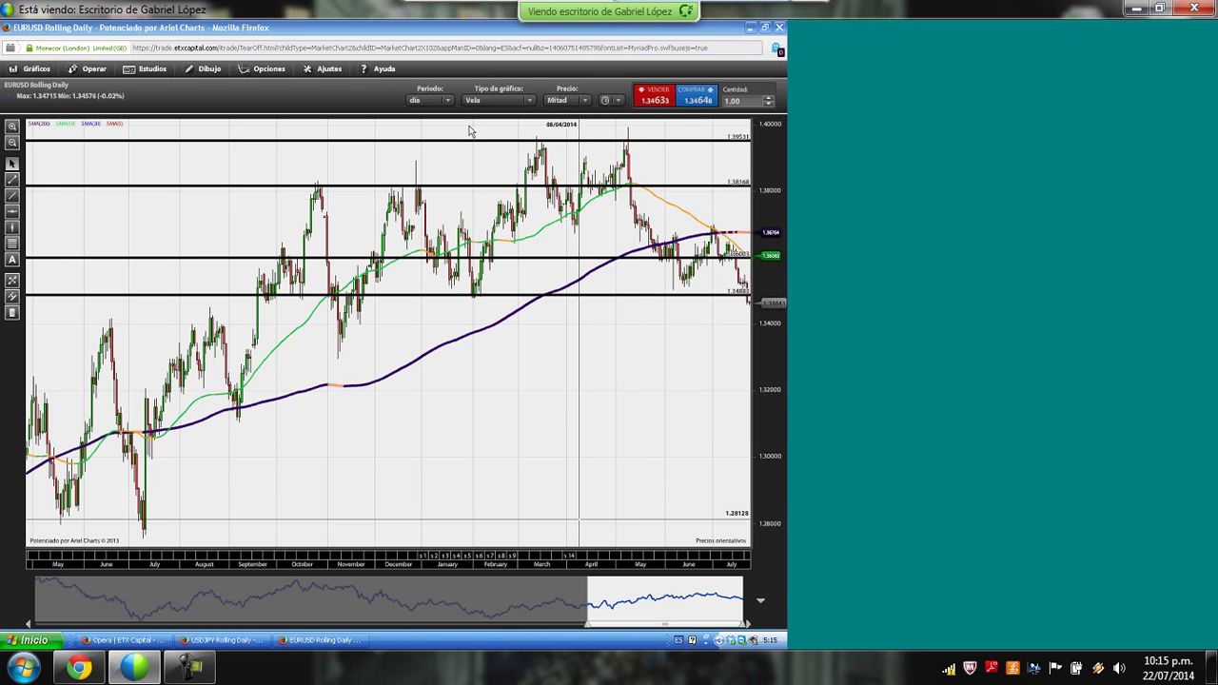
Set the EURUSD chart's period to 5 min
{"action": "left_click", "coordinate": [448, 101]}
{"action": "left_click", "coordinate": [446, 101]}
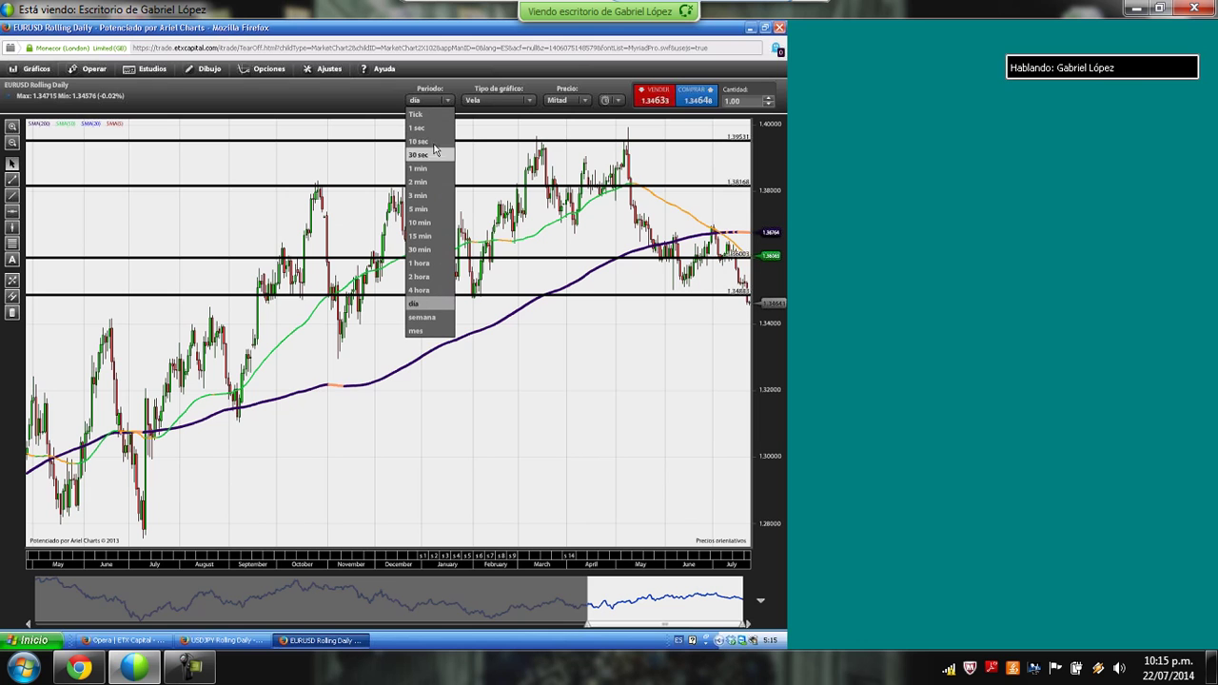
{"action": "left_click", "coordinate": [427, 209]}
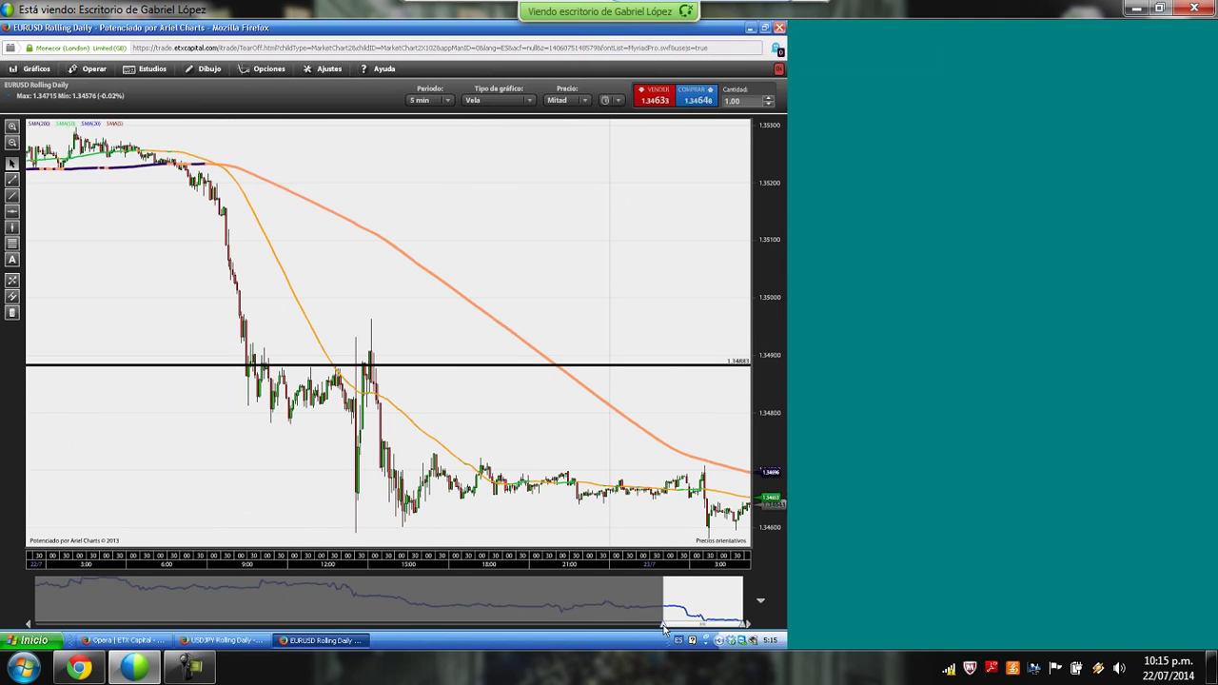
Widen the 5-minute EURUSD chart's visible range to about 17 through 23 July 2014 and examine the latest price drop
{"action": "left_click", "coordinate": [596, 621]}
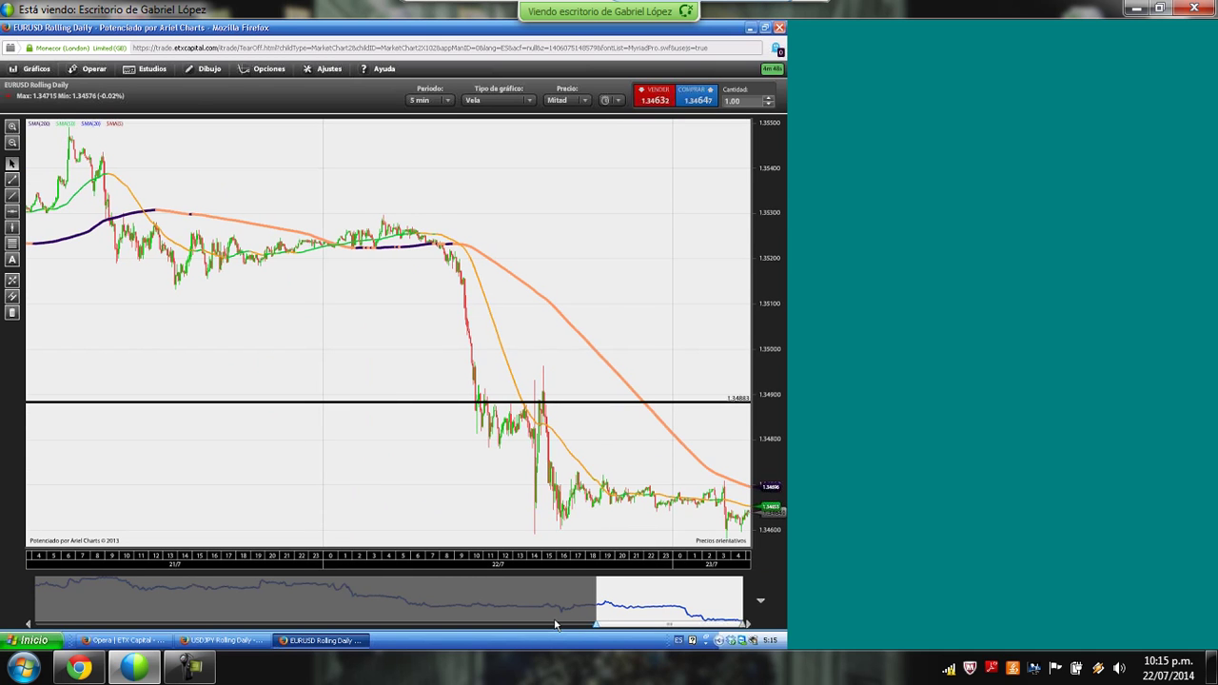
{"action": "left_click", "coordinate": [453, 621]}
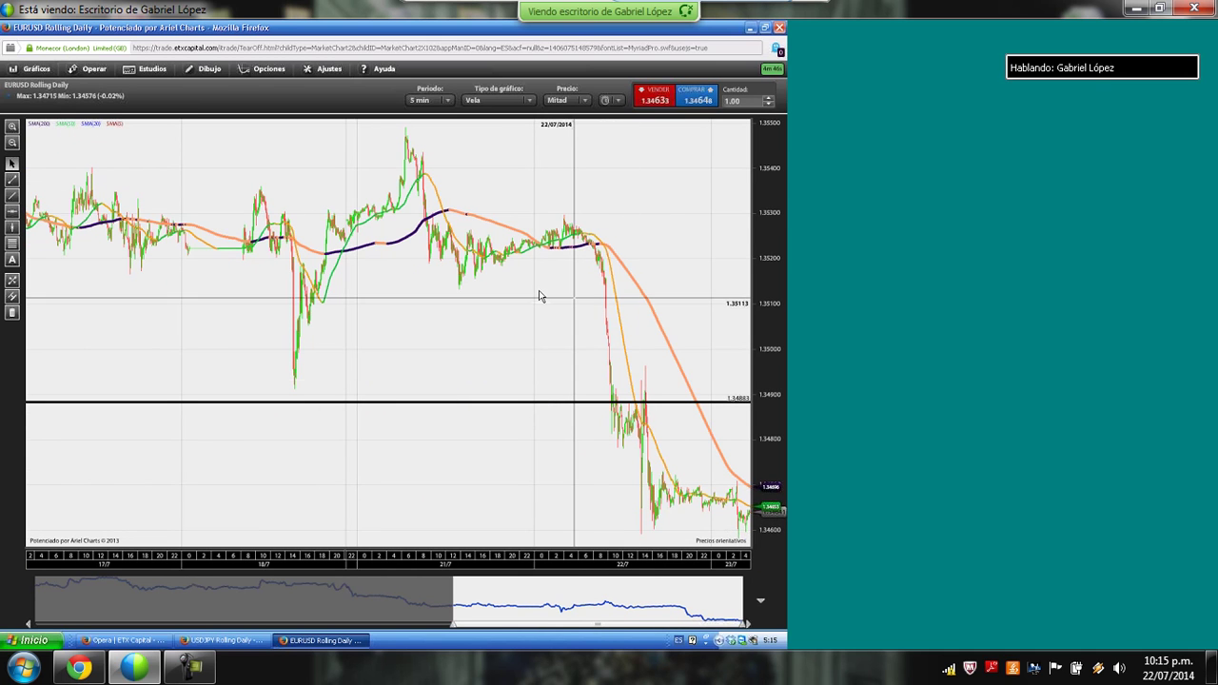
{"action": "mouse_move", "coordinate": [536, 255]}
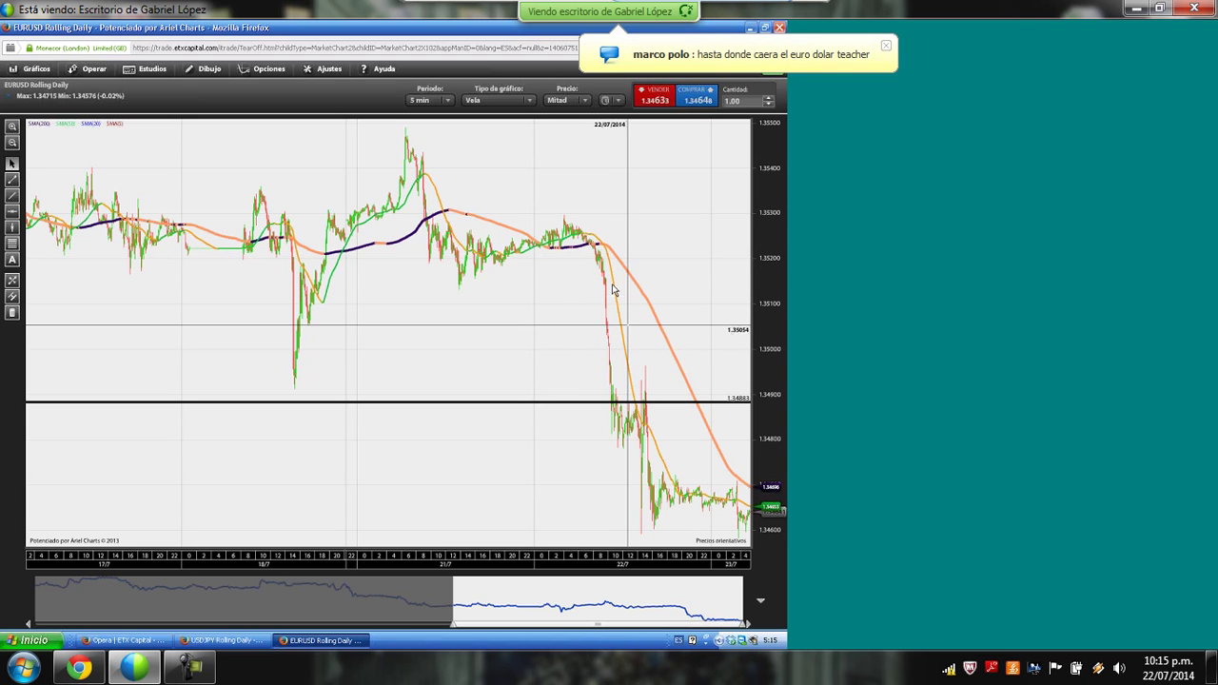
{"action": "mouse_move", "coordinate": [609, 329]}
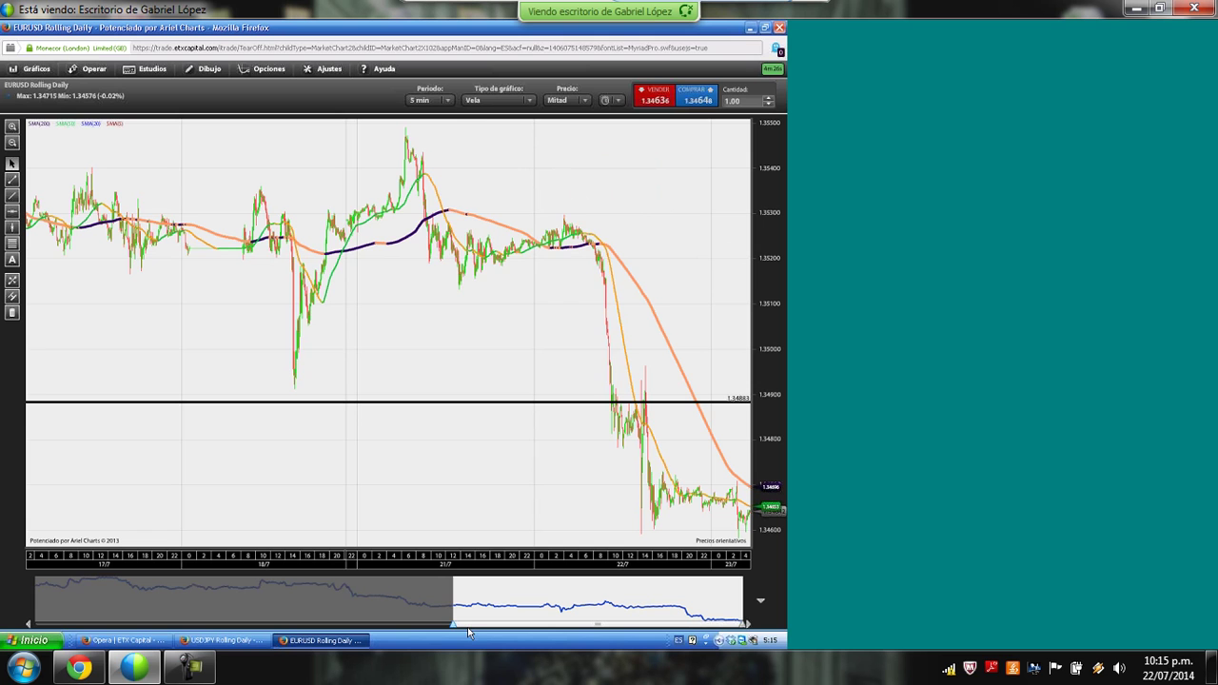
Narrow the 5-minute EURUSD chart to about 18 through 23 July 2014, then widen it back to 17 July to review the price drop
{"action": "left_click_drag", "start_coordinate": [467, 632], "coordinate": [573, 594]}
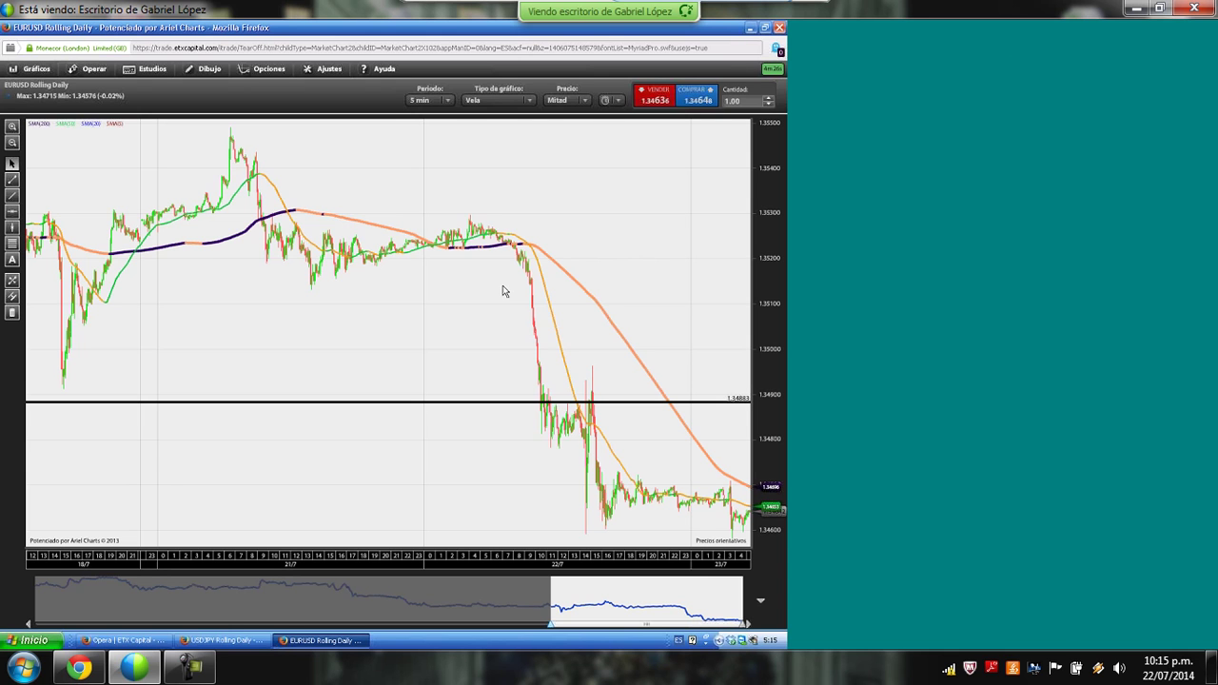
{"action": "scroll", "coordinate": [411, 468], "scroll_direction": "up", "scroll_amount": 1}
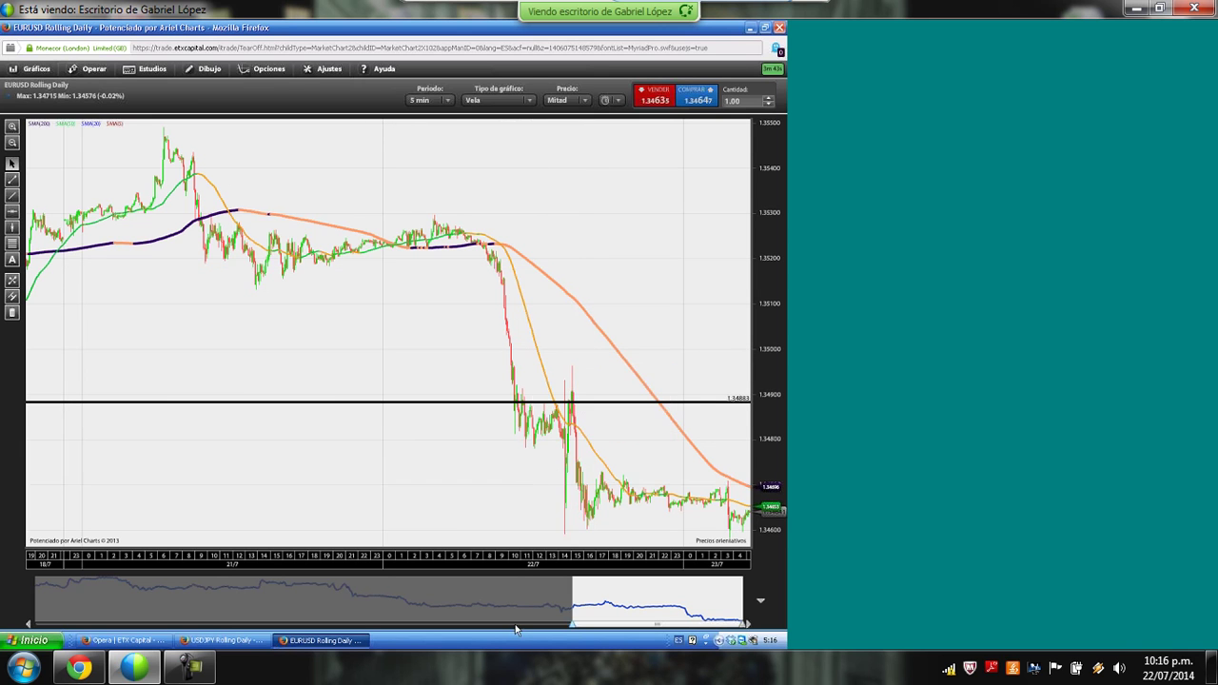
{"action": "left_click_drag", "start_coordinate": [507, 631], "coordinate": [449, 629]}
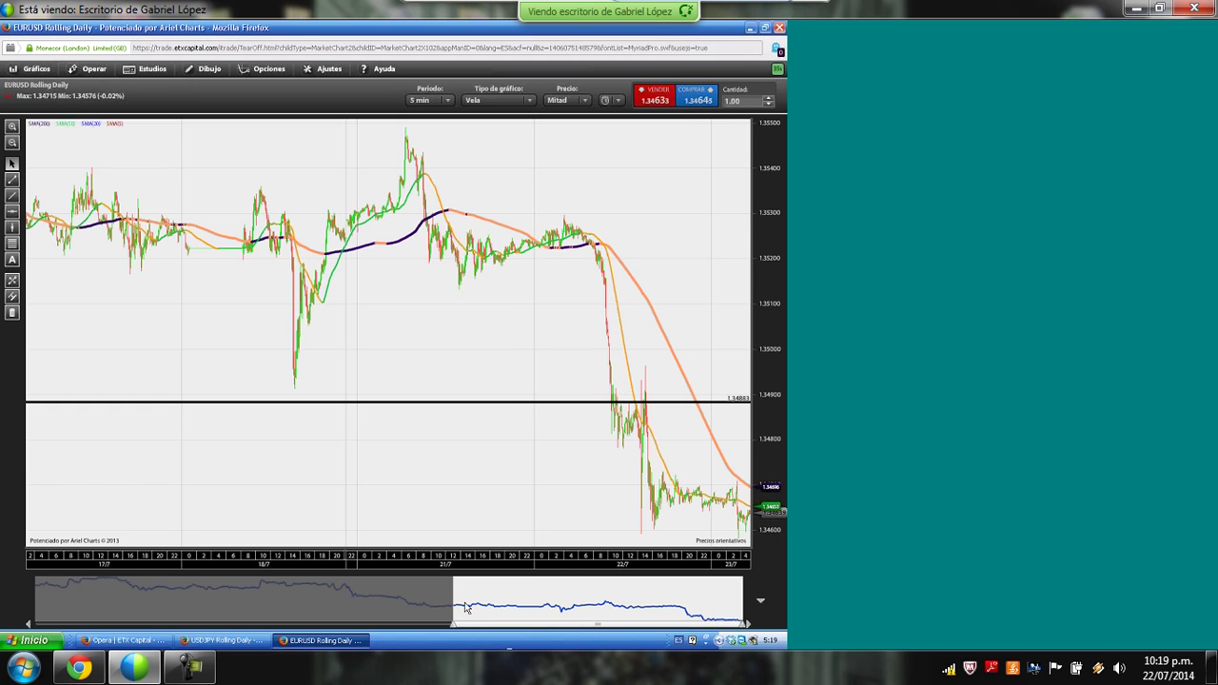
Review the USDJPY daily chart and switch back to the ETX Capital trading account page
{"action": "left_click", "coordinate": [226, 640]}
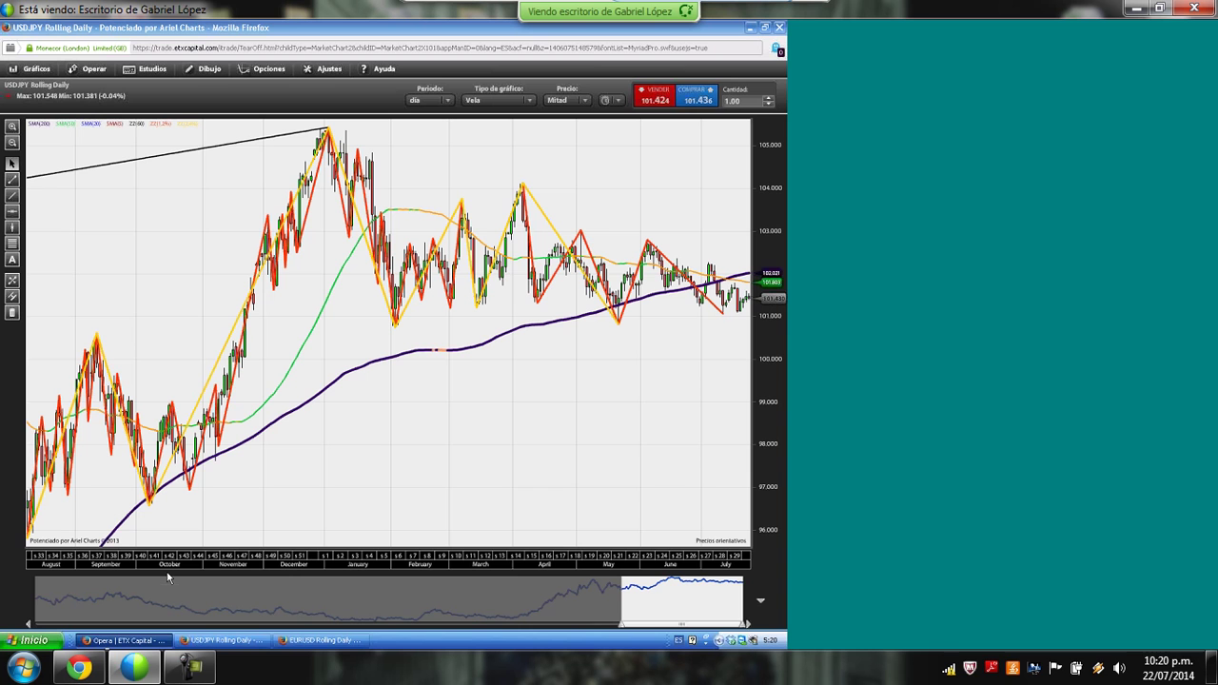
{"action": "left_click", "coordinate": [124, 640]}
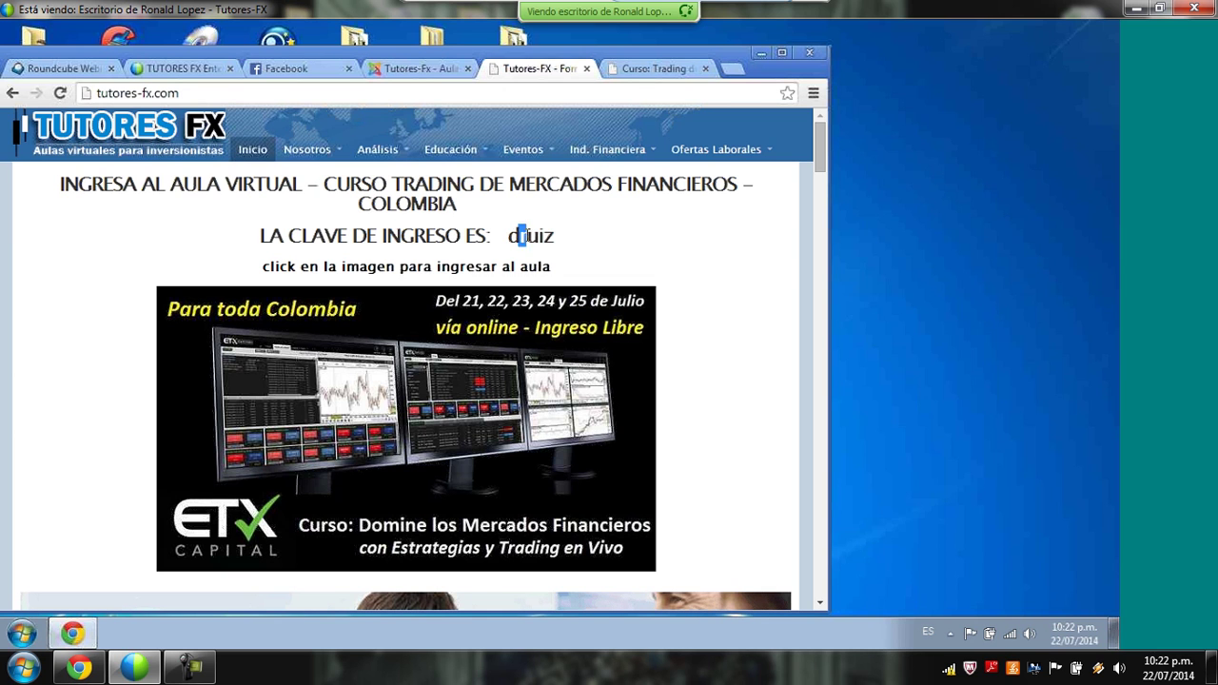
Point out the virtual classroom access key on the Tutores FX home page and show the speakers section of the trading course page
{"action": "left_click_drag", "start_coordinate": [554, 236], "coordinate": [508, 236]}
{"action": "left_click", "coordinate": [475, 213]}
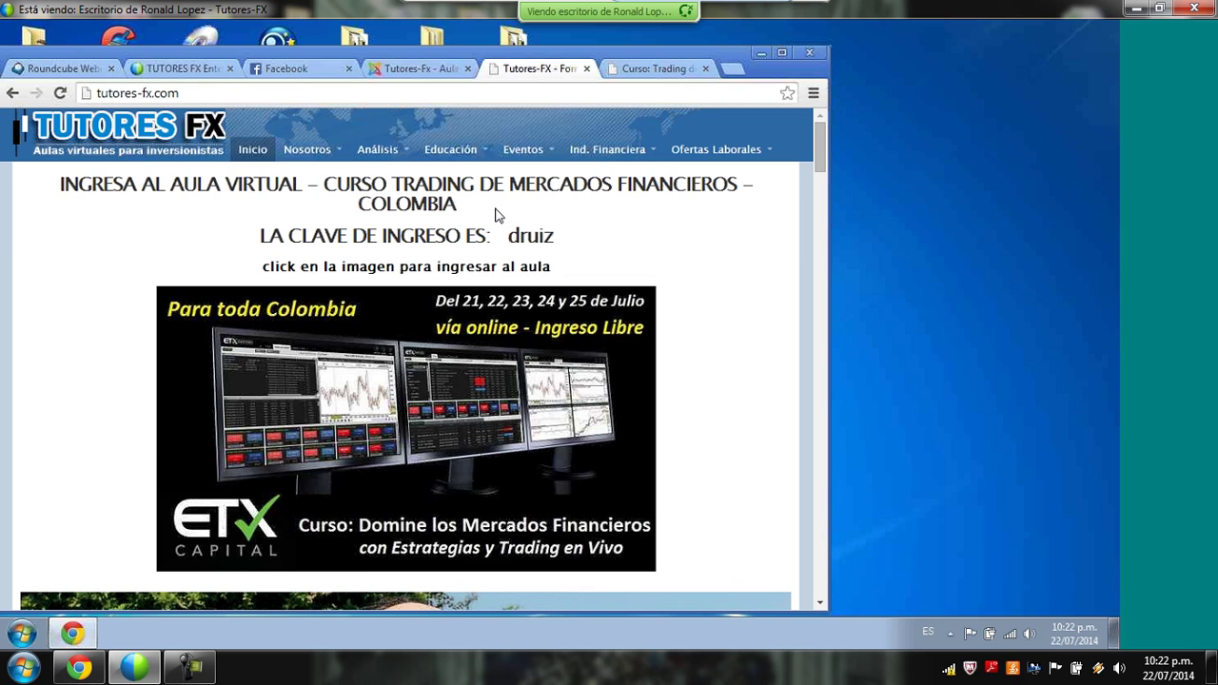
{"action": "mouse_move", "coordinate": [653, 142]}
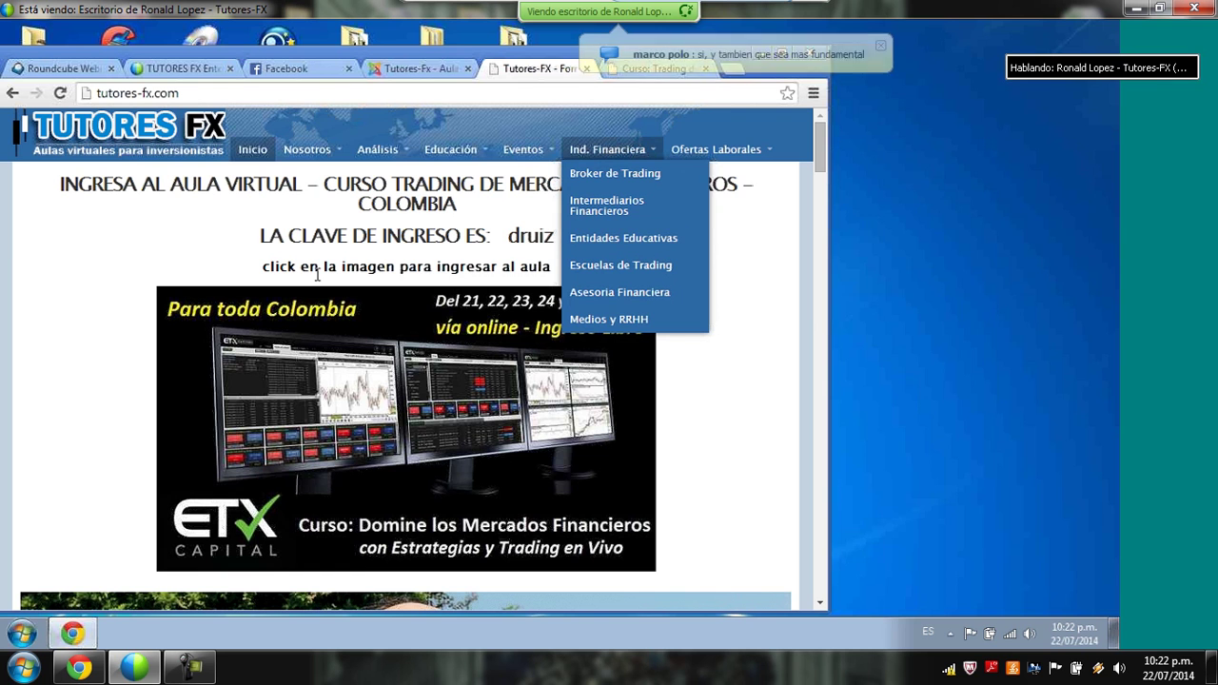
{"action": "left_click", "coordinate": [301, 340]}
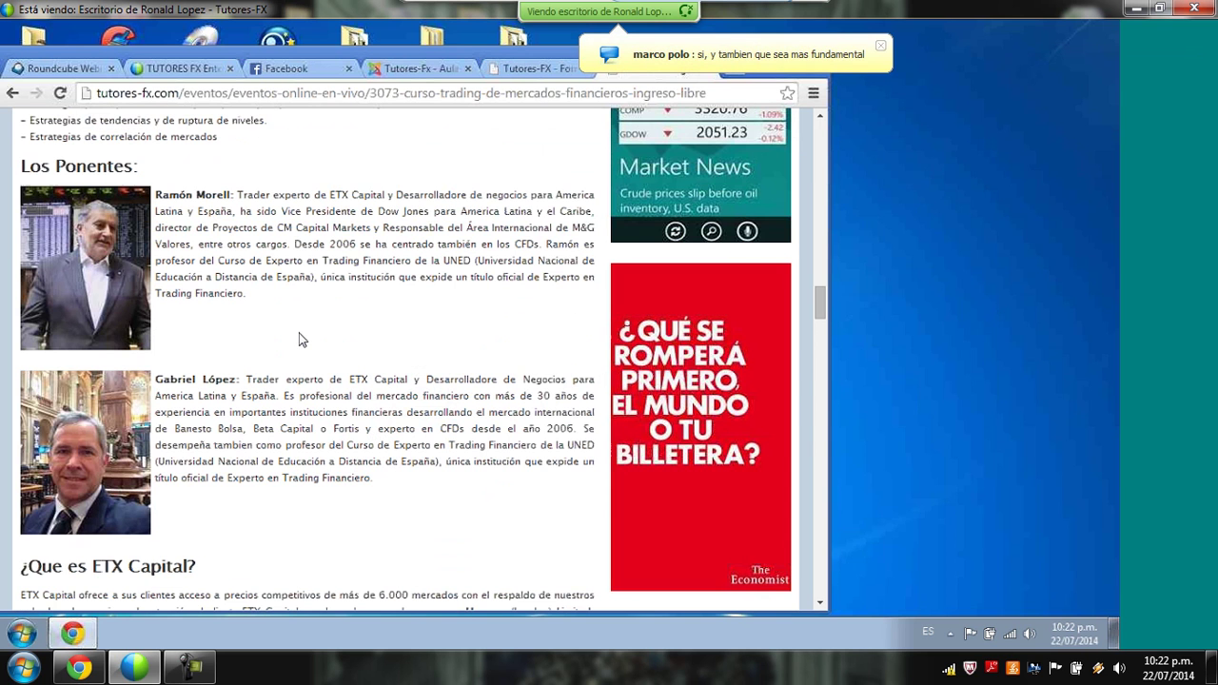